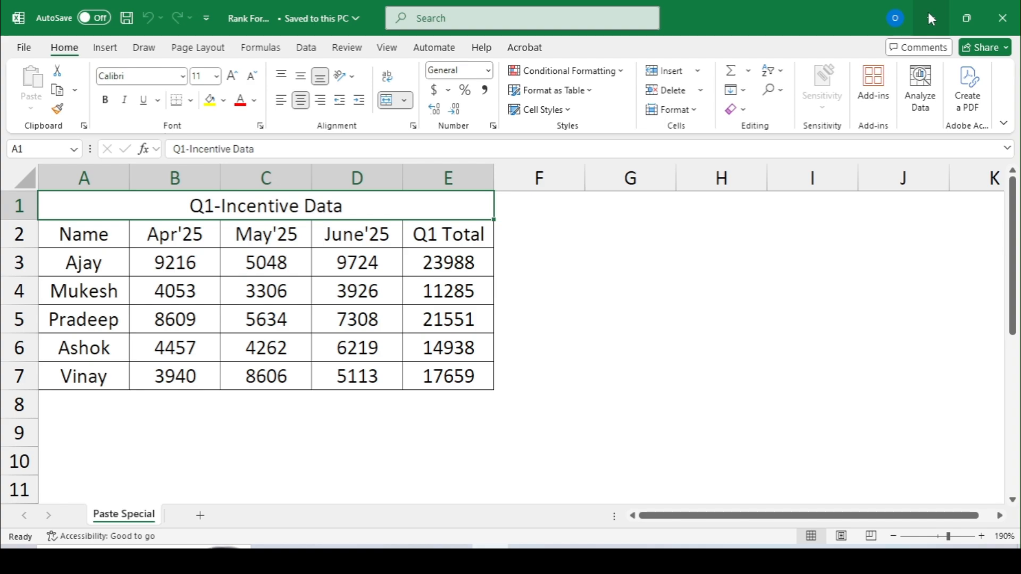
Step: Copy cell B3, view its Paste Special options with Values selected, and close them
key("Down")
key("Down")
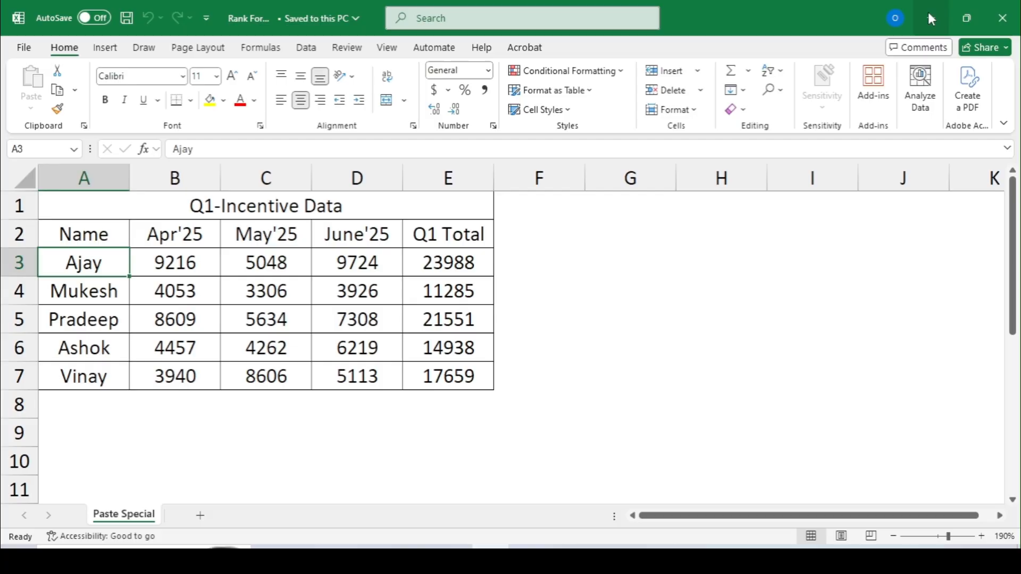
key("Right")
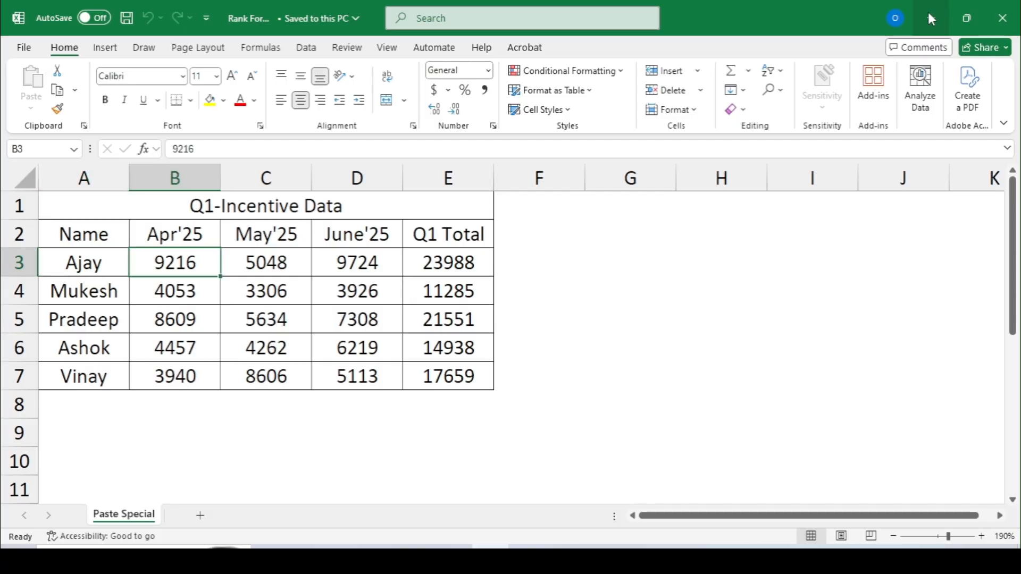
key("ctrl+c")
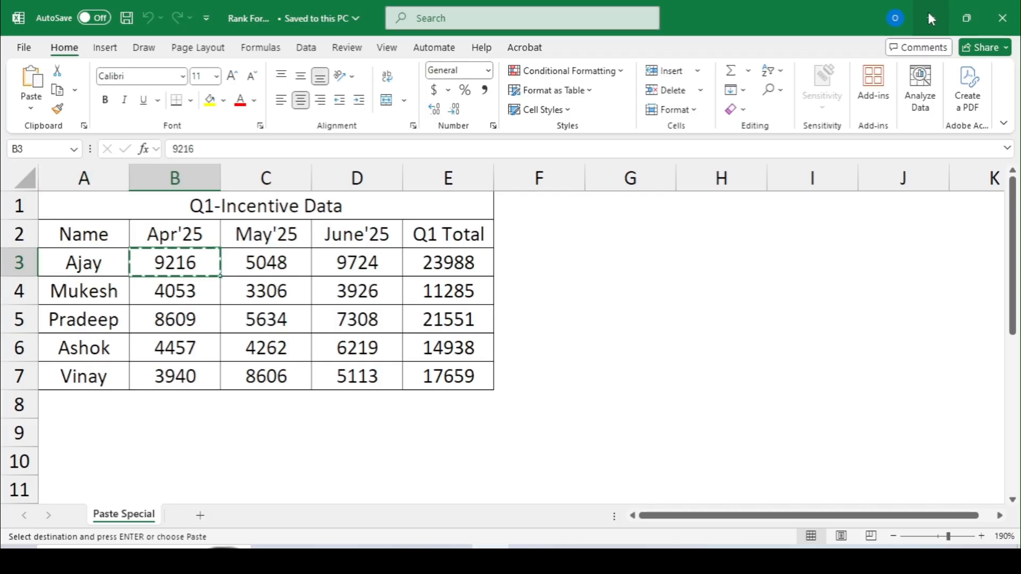
key("alt")
key("e")
key("s")
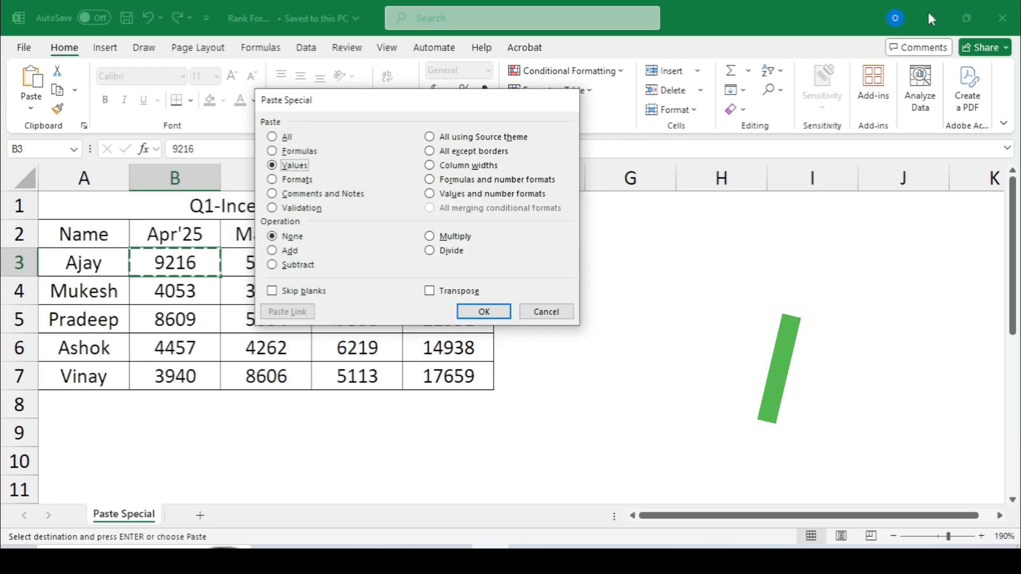
key("Return")
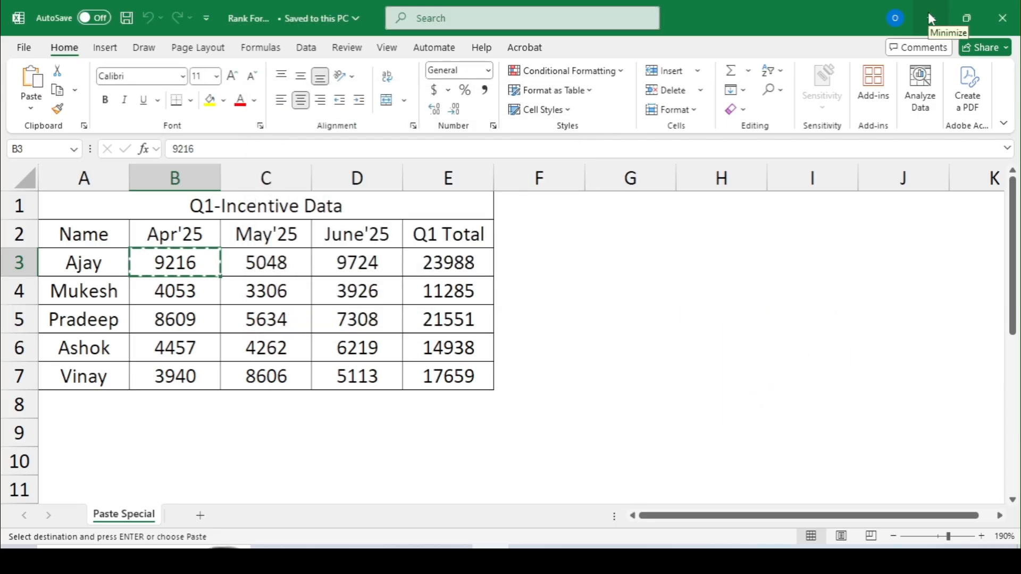
Step: Copy cell B3 again, view the Paste Special options for cell C3, and close them without pasting
key("Escape")
key("Left")
key("Right")
key("ctrl+c")
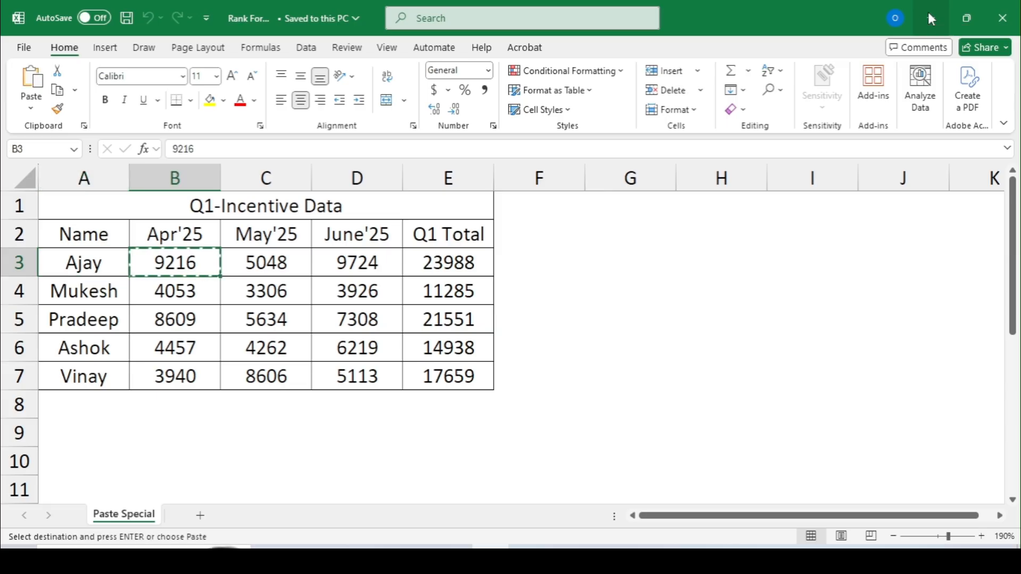
right_click(255, 274)
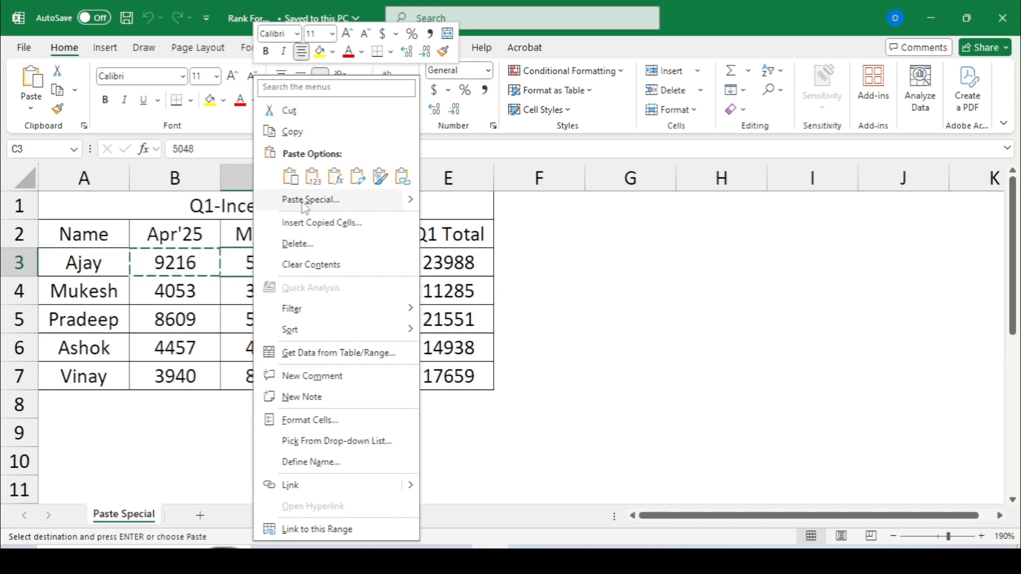
left_click(305, 200)
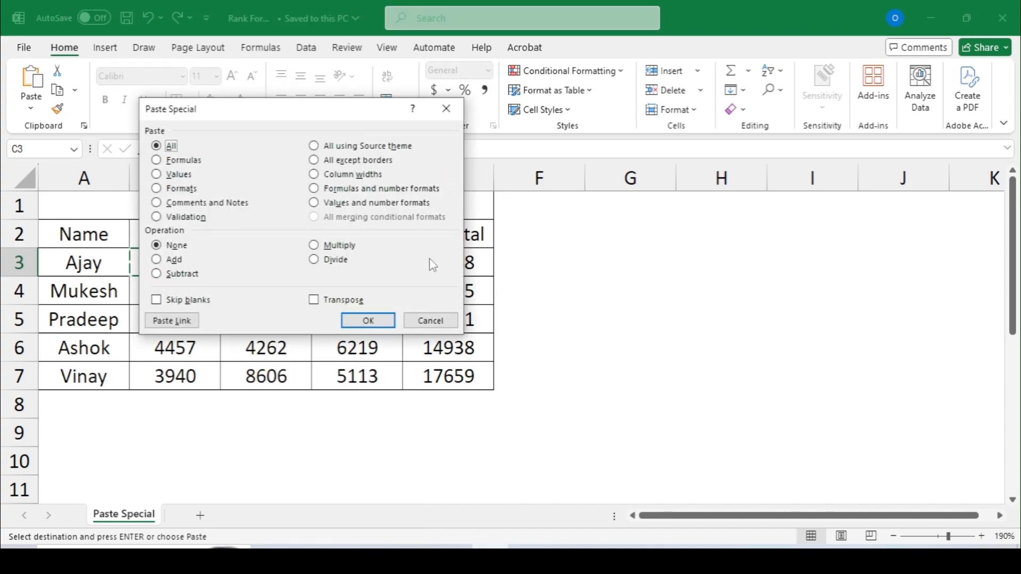
left_click(420, 320)
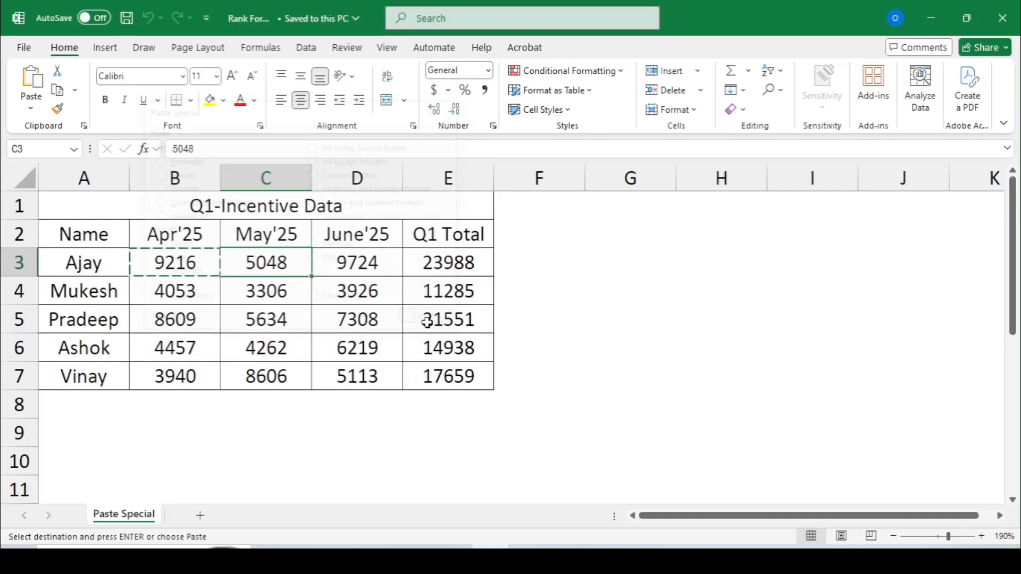
Step: Recopy cell B3 and open the full Paste Special options on that same cell
left_click(185, 266)
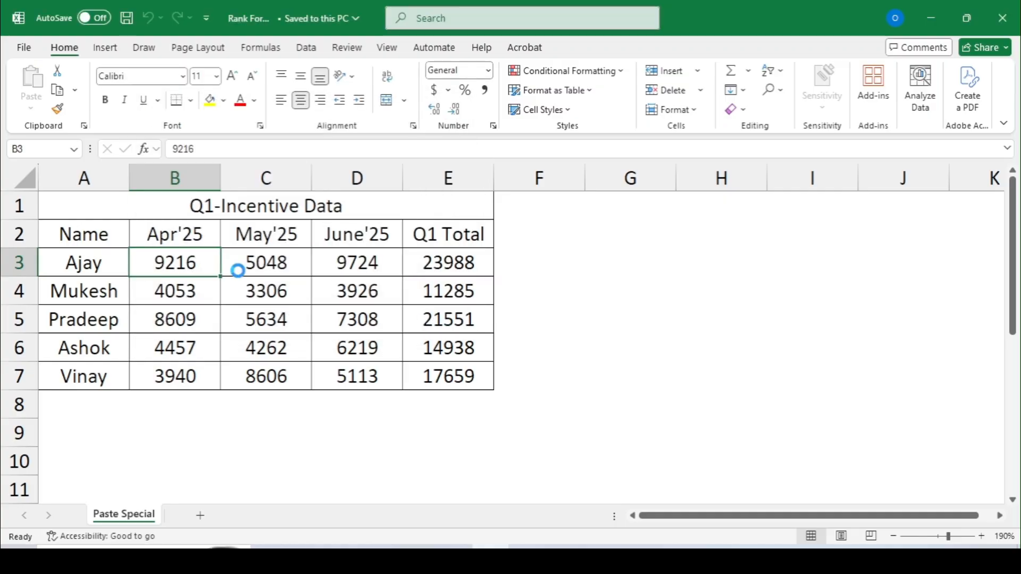
key("ctrl+c")
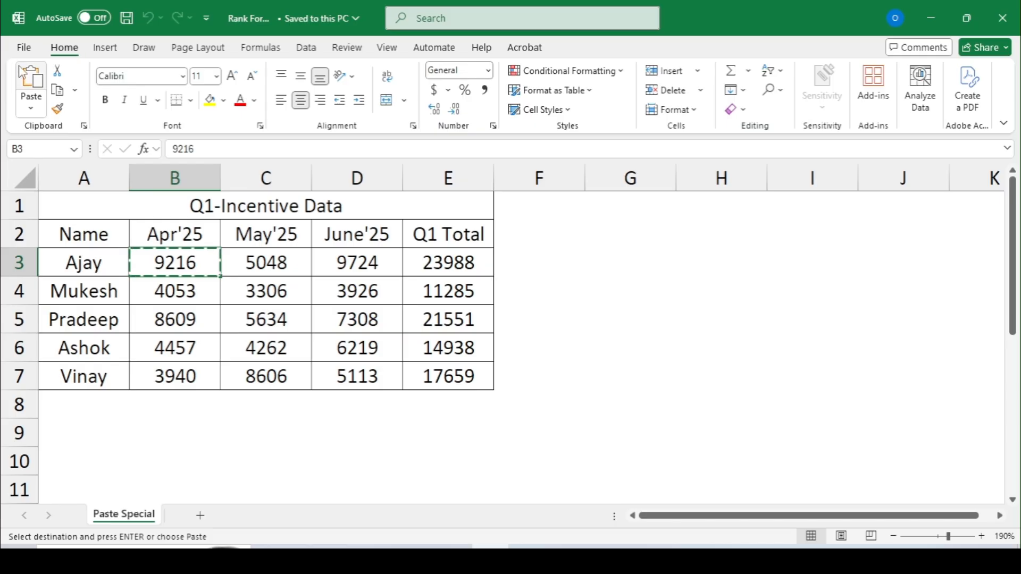
left_click(33, 110)
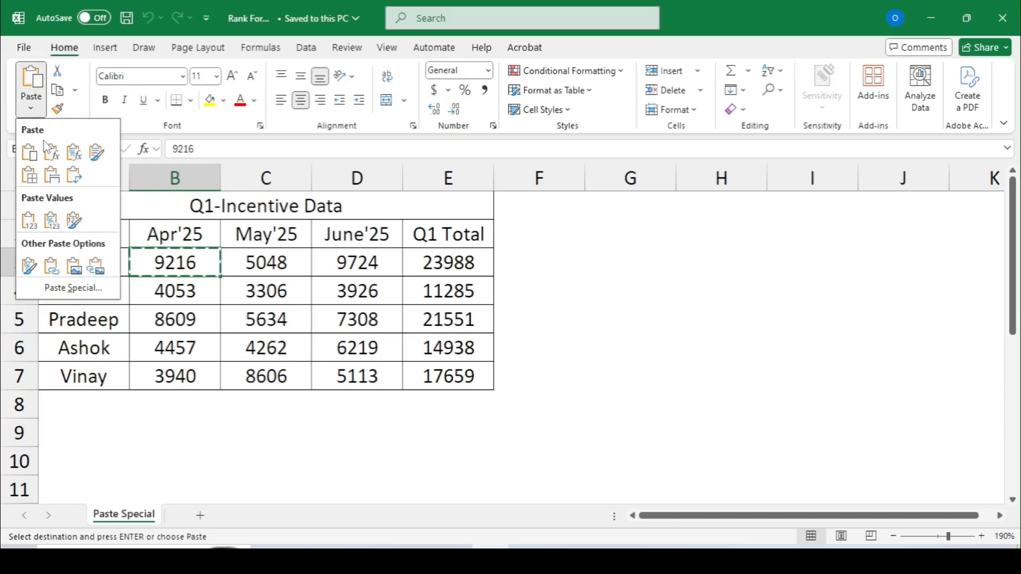
left_click(74, 289)
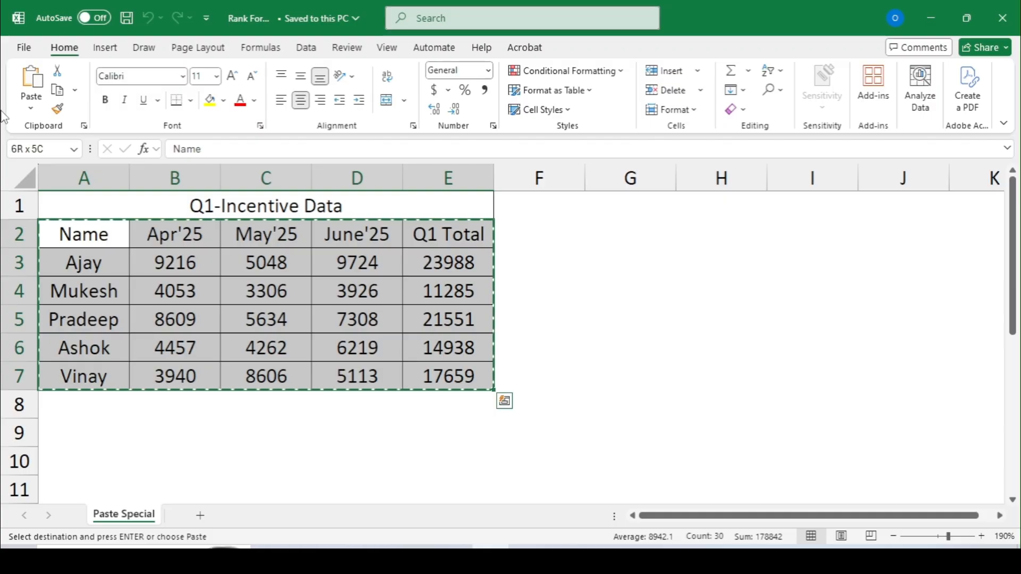
Step: Paste the copied table A2:E7 at cell G2 using Paste Special with All
key("Right")
key("Right")
key("Right")
key("Right")
key("Right")
key("Right")
key("Right")
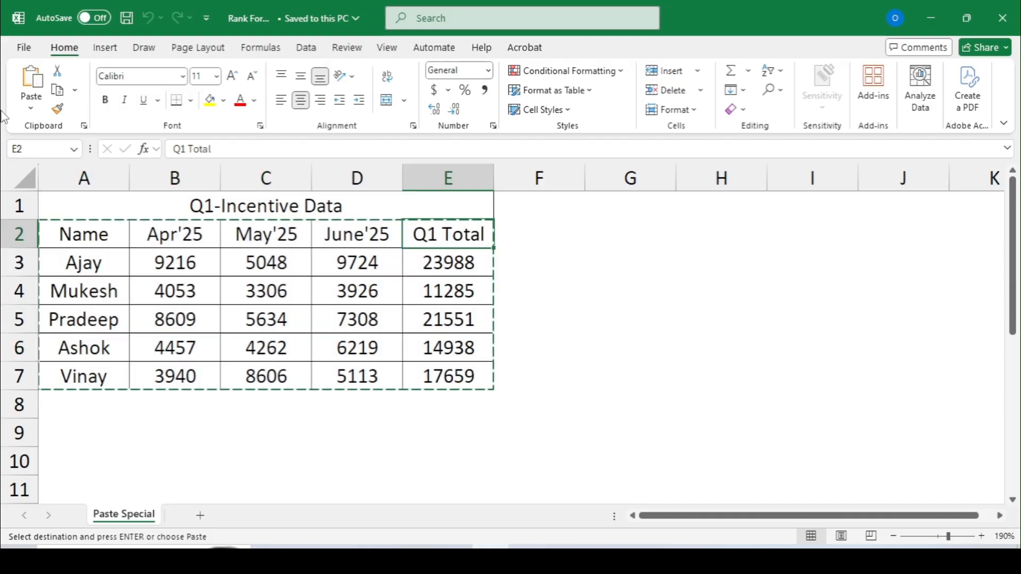
key("Left")
key("alt")
key("h")
key("v")
key("s")
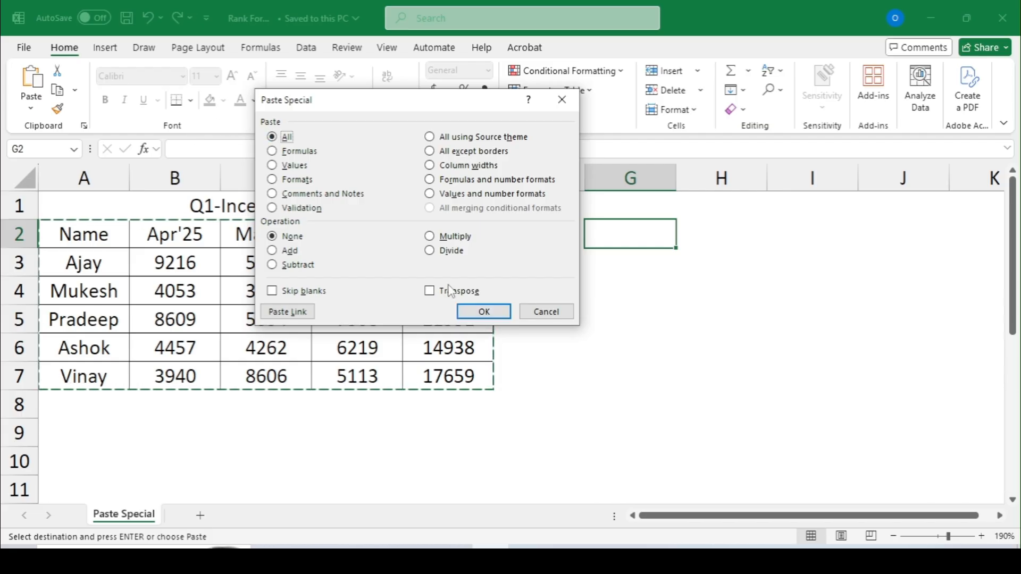
left_click(477, 311)
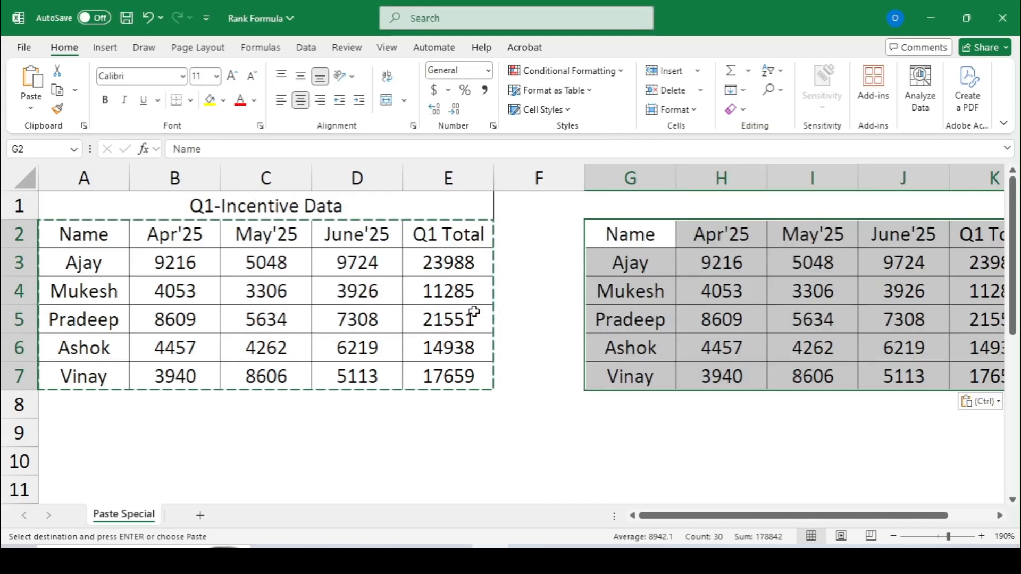
Step: Examine the first data row of the pasted table, including its Q1 Total formula in K3
key("Right")
key("Right")
key("Right")
key("Right")
key("Right")
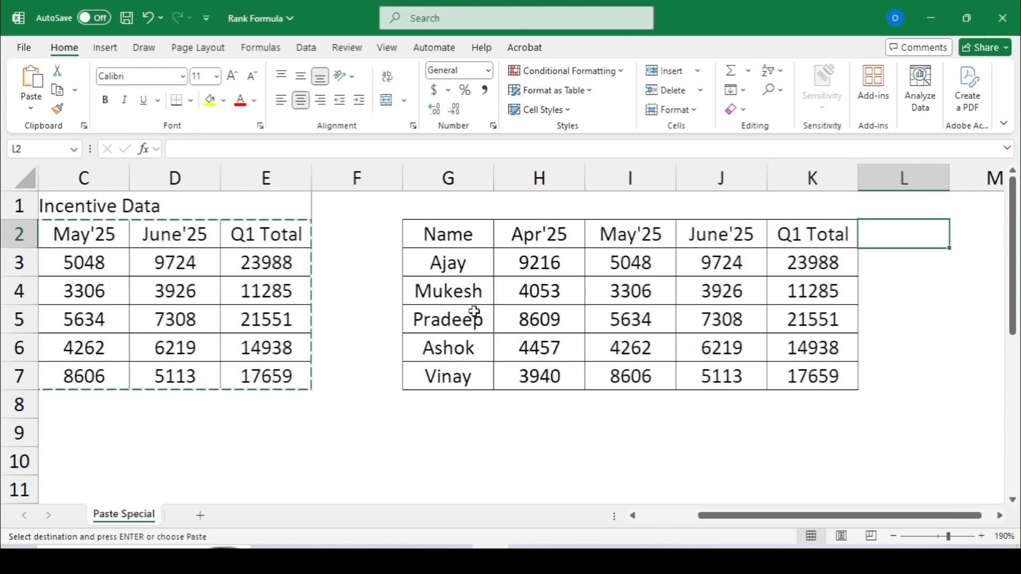
key("Down")
key("Left")
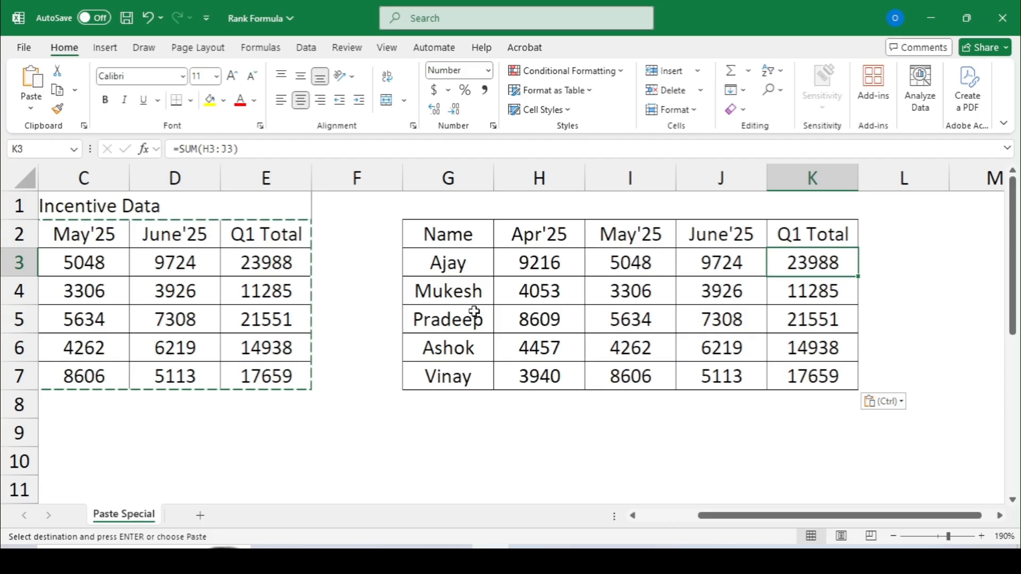
key("Left")
key("Left")
key("Left")
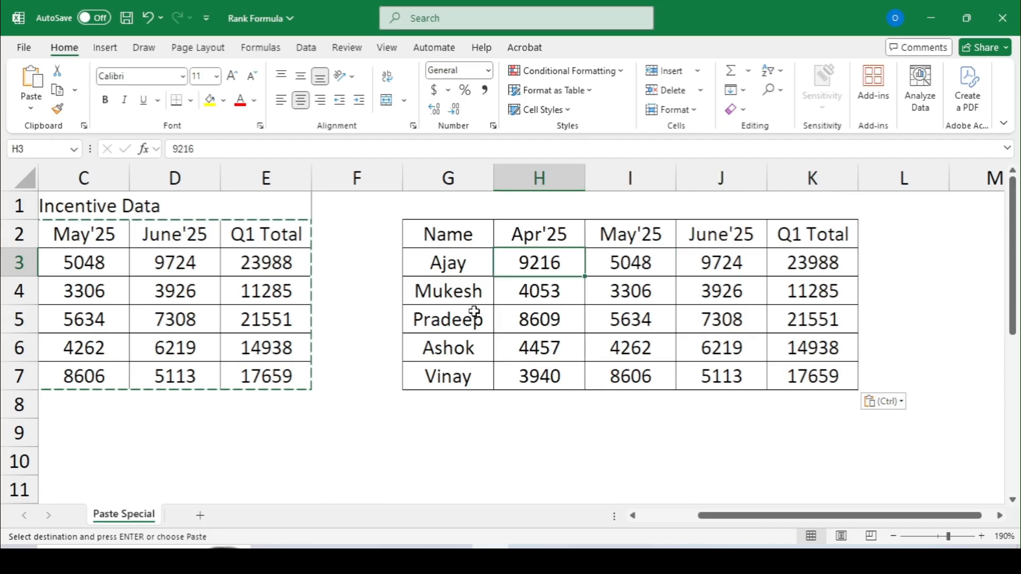
key("Left")
key("Right")
key("Right")
key("Right")
key("Right")
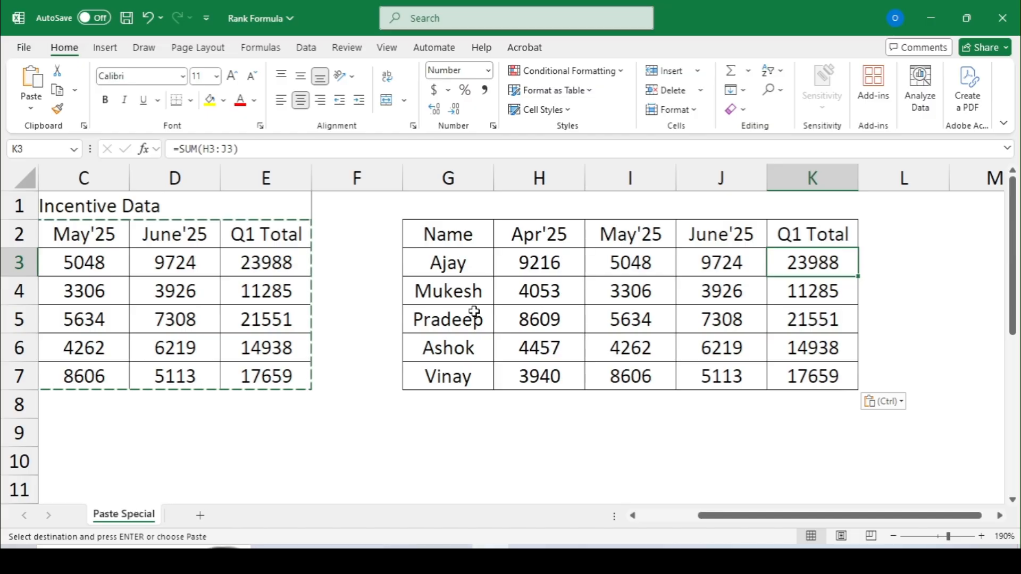
Step: Examine the second data row of the pasted table, including its Q1 Total formula in K4
key("Down")
key("Left")
key("Left")
key("Left")
key("Left")
key("Left")
key("Left")
key("Right")
key("Right")
key("Right")
key("Right")
key("Right")
key("Right")
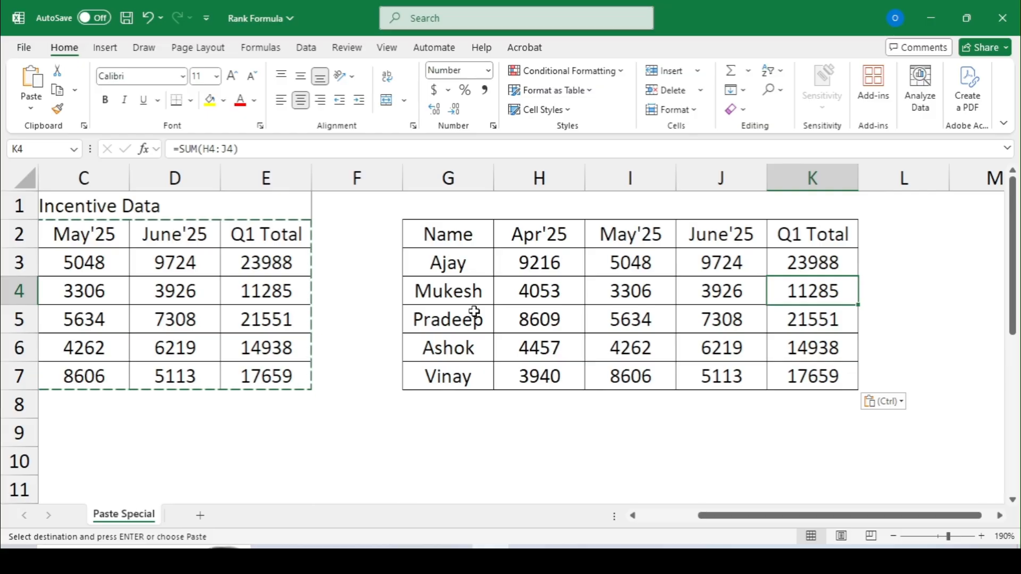
key("Left")
key("Left")
key("Left")
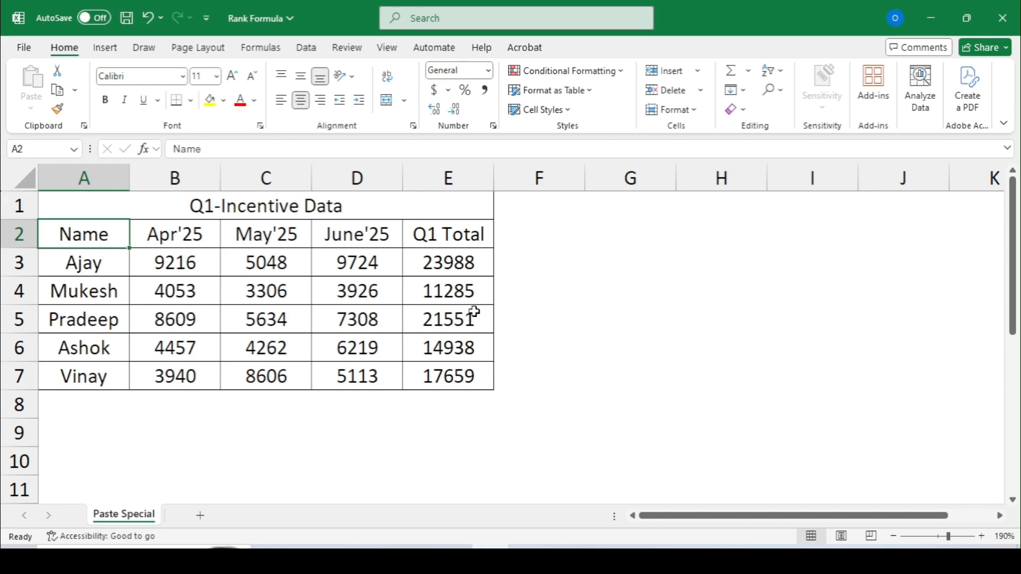
Step: Copy the Q1 Total formula cells E3:E7 of the original table
key("Right")
key("Right")
key("Right")
key("Right")
key("Down")
key("Down")
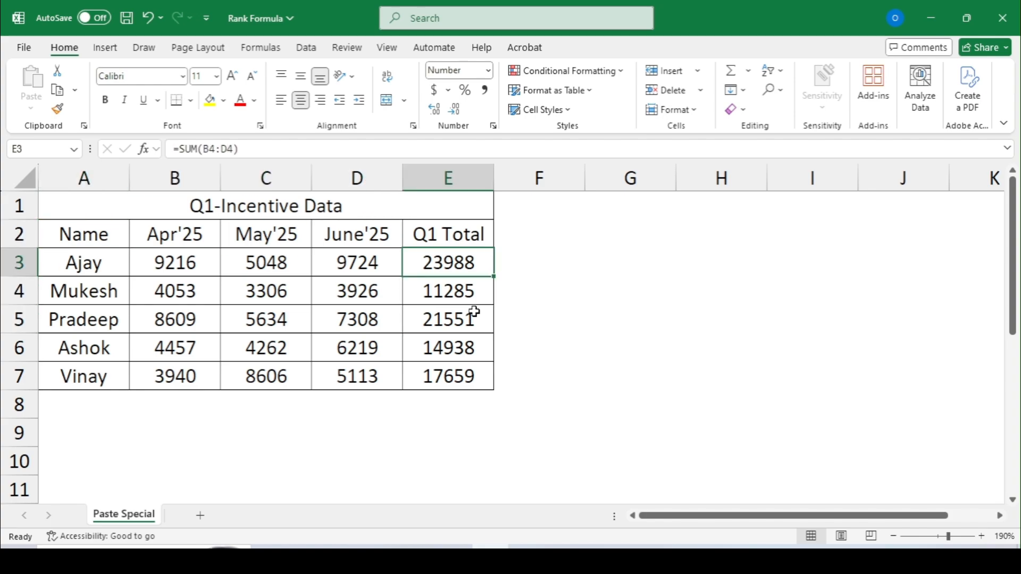
key("Up")
key("Up")
key("Down")
key("shift+Down")
key("shift+Down")
key("shift+Down")
key("shift+Down")
key("ctrl+c")
Step: Paste only the formulas of the copied Q1 Total cells at G3 using Paste Special
key("Right")
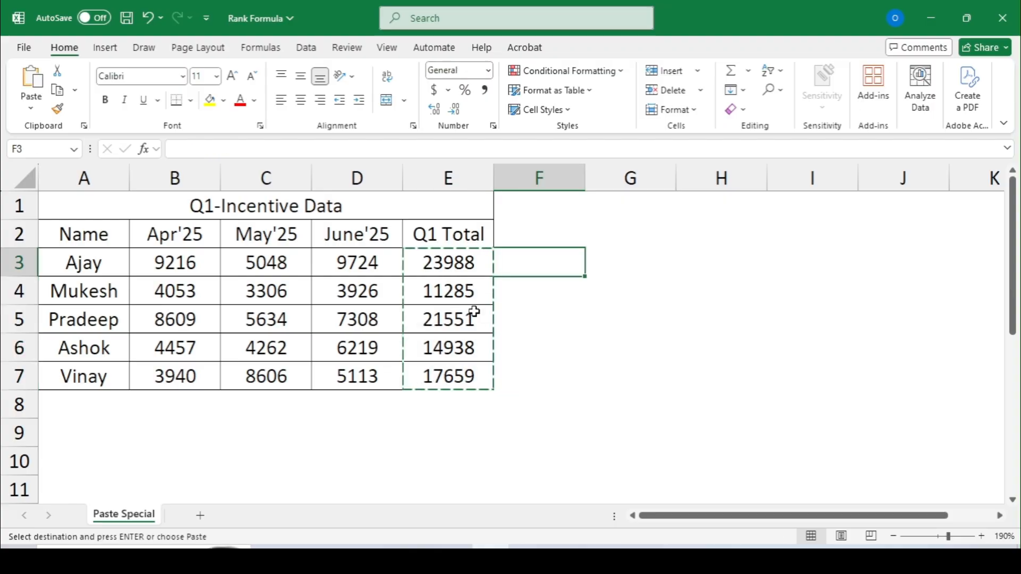
key("Right")
key("alt+e")
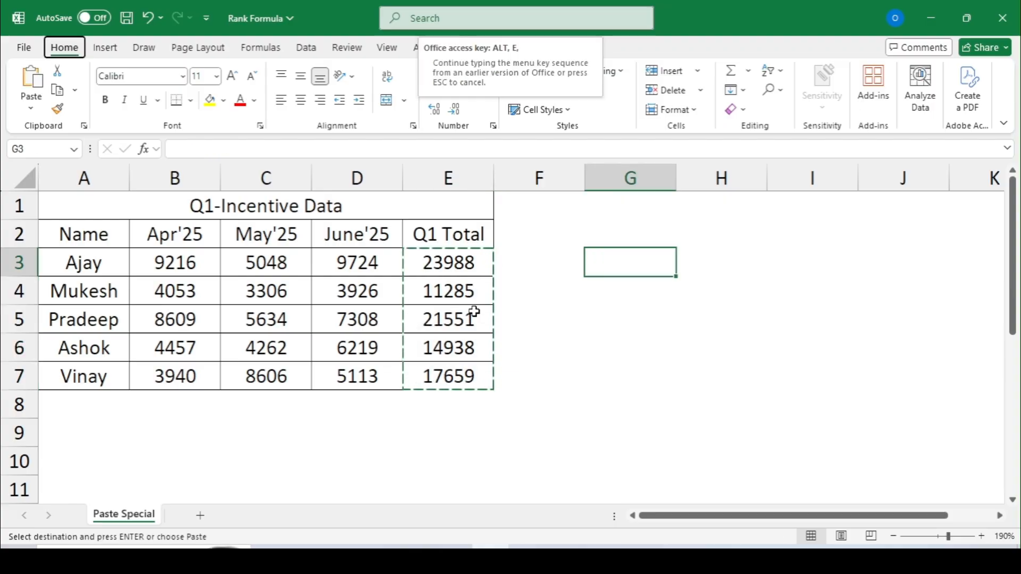
key("s")
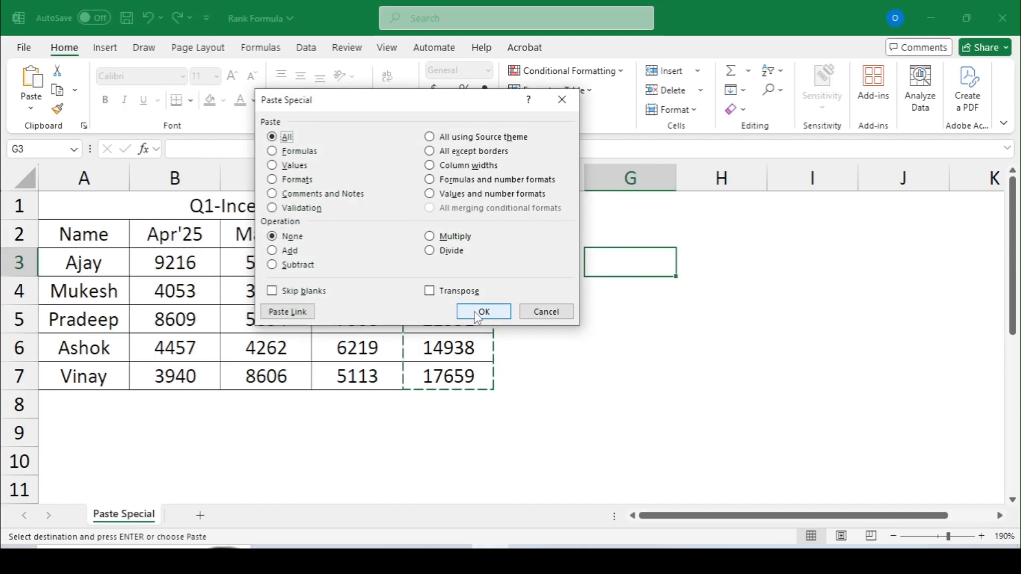
key("f")
left_click(481, 312)
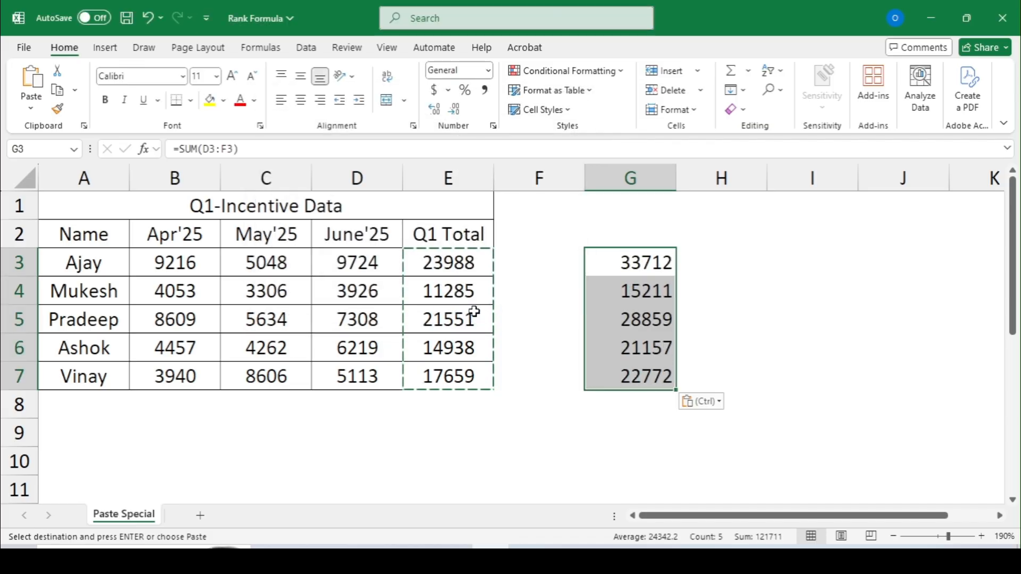
Step: End copy mode and check the formula pasted into cell G3
key("Escape")
key("Up")
key("Down")
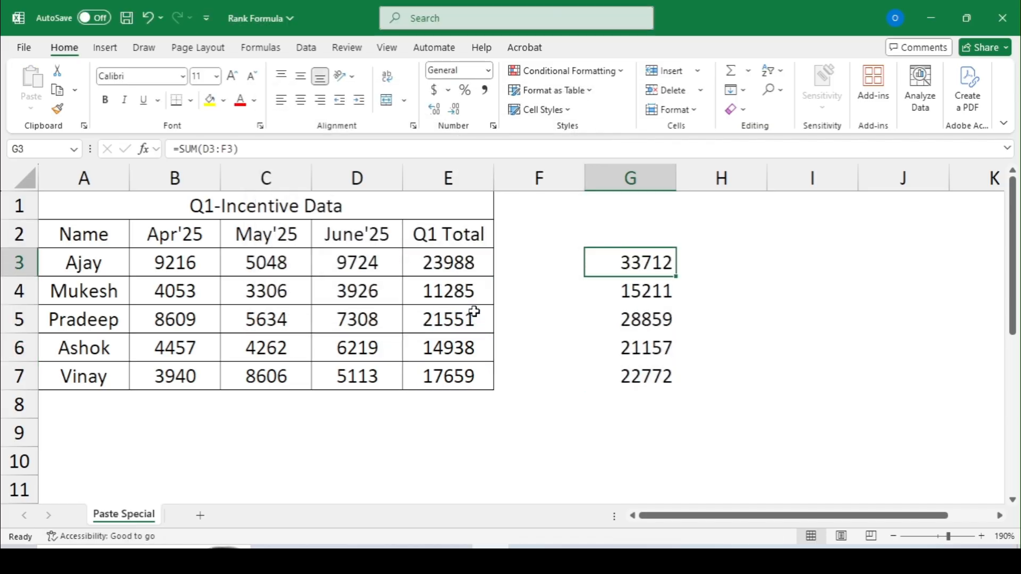
key("Up")
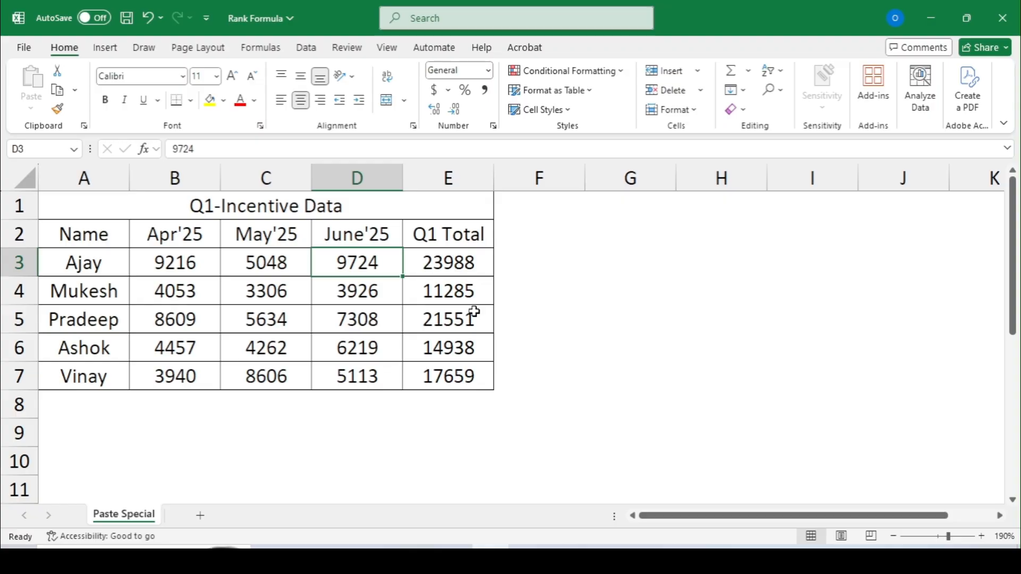
Step: Select the Q1 Total results in E3:E7 and copy them
key("Right")
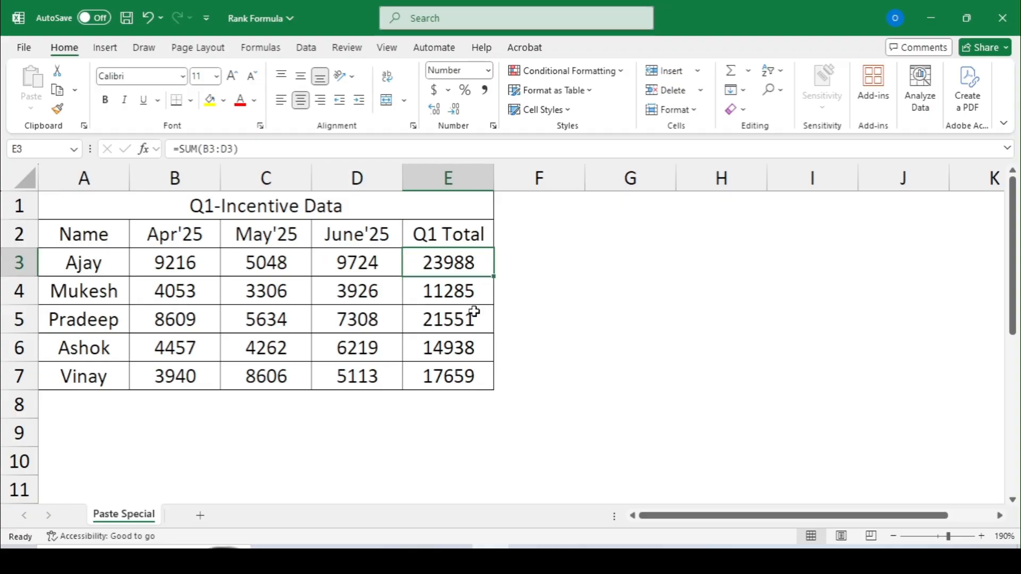
key("ctrl+shift+Down")
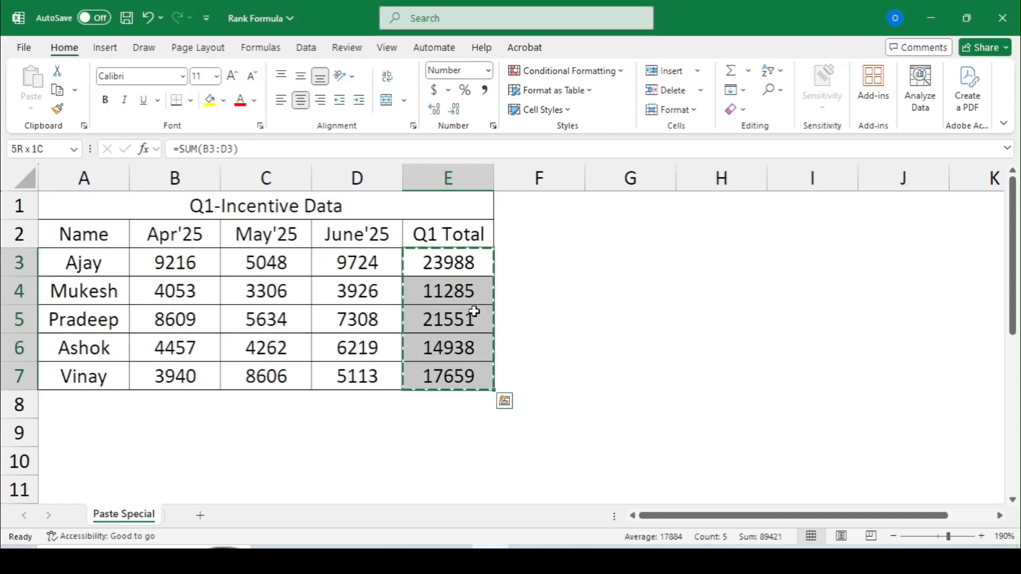
key("ctrl+c")
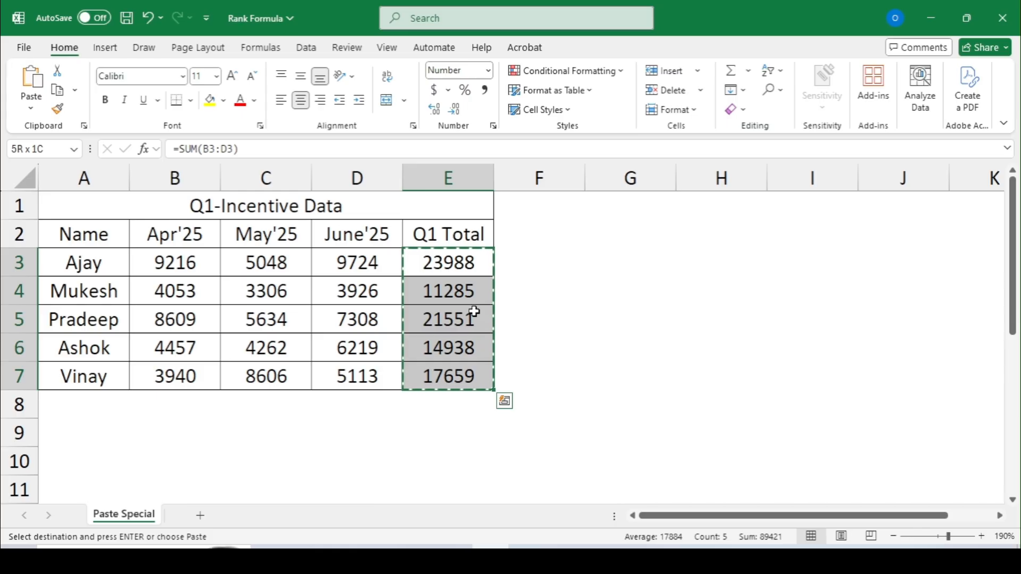
Step: Paste only the values of the copied Q1 Total cells at G3 using Paste Special
key("Right")
key("Right")
key("alt")
key("e")
key("s")
key("f")
key("v")
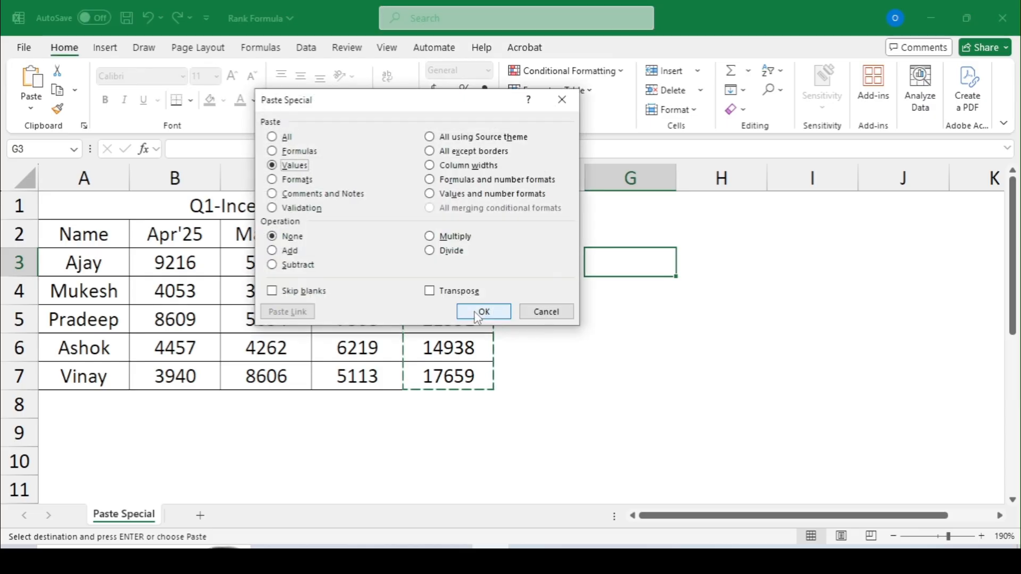
left_click(478, 314)
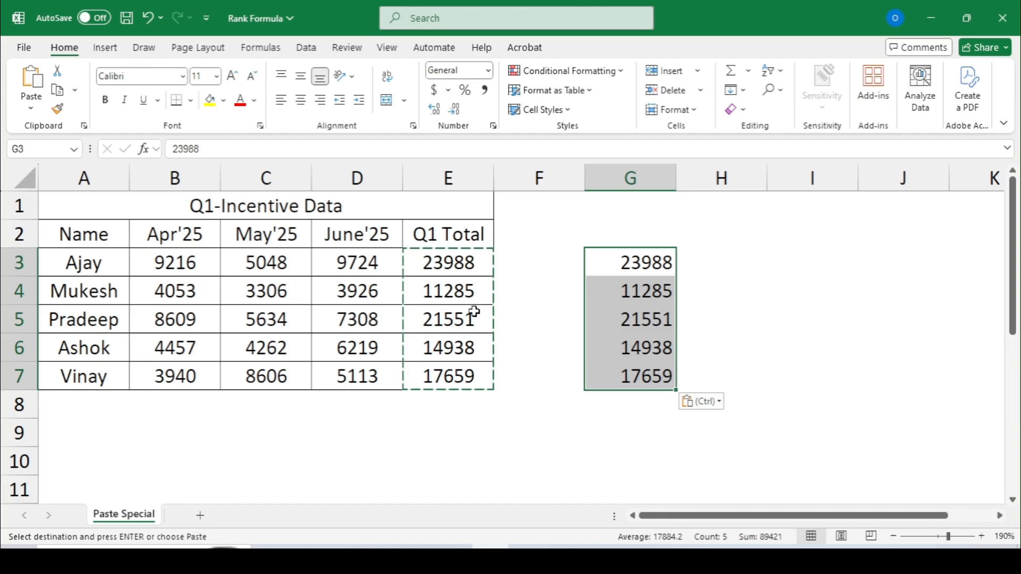
key("Left")
key("Right")
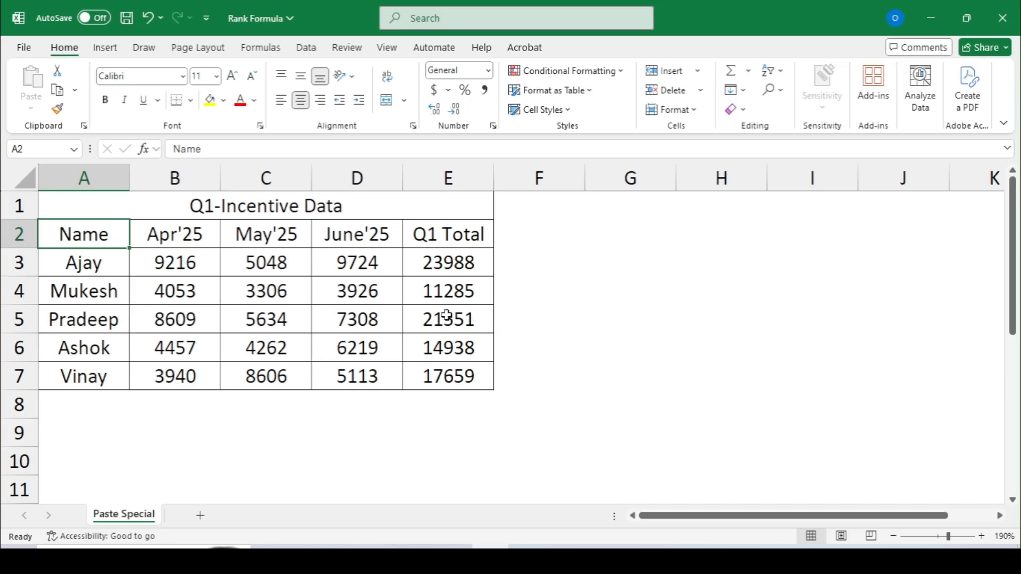
Step: Copy the table range A2:E7 and paste only its formats at G2 using Paste Special
key("ctrl+shift+Right")
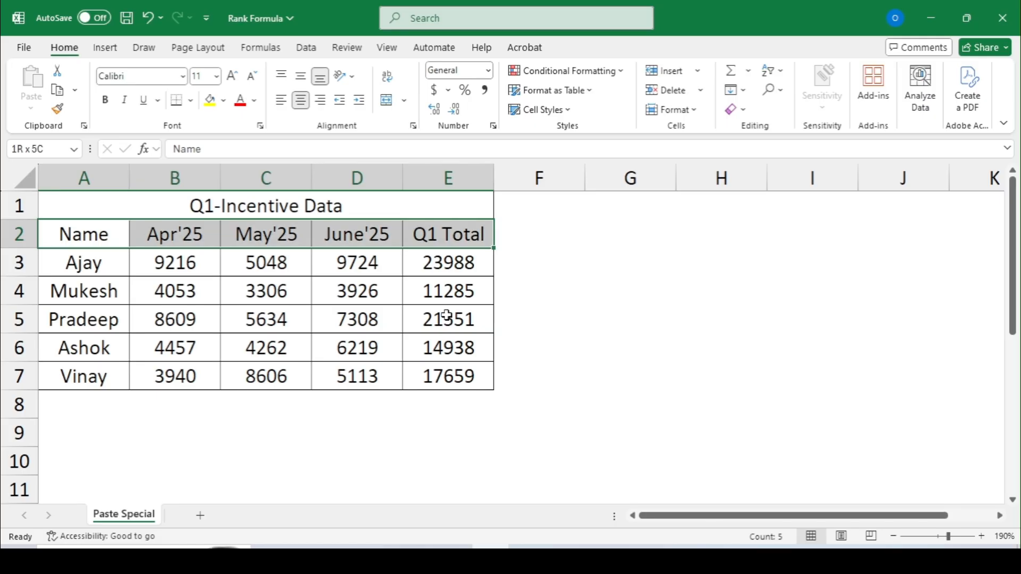
key("ctrl+shift+Down")
key("ctrl+c")
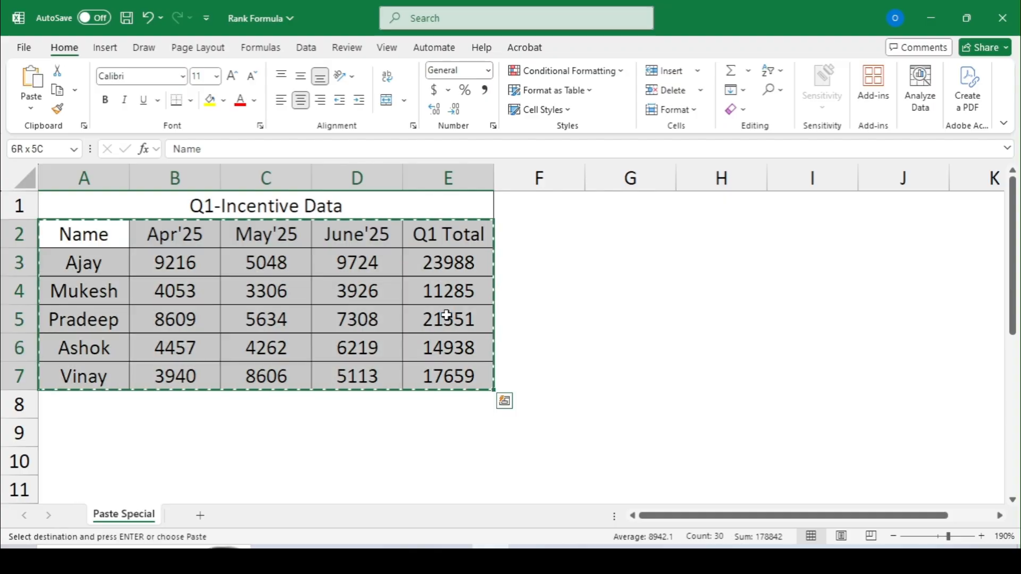
key("Right")
key("Right")
key("Right")
key("Right")
key("Right")
key("Right")
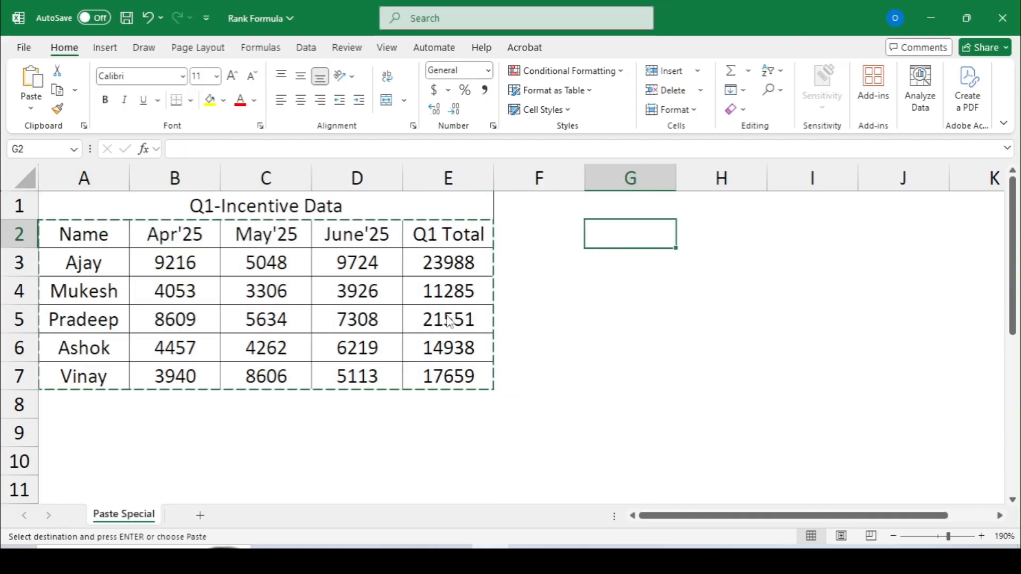
key("ctrl+alt+v")
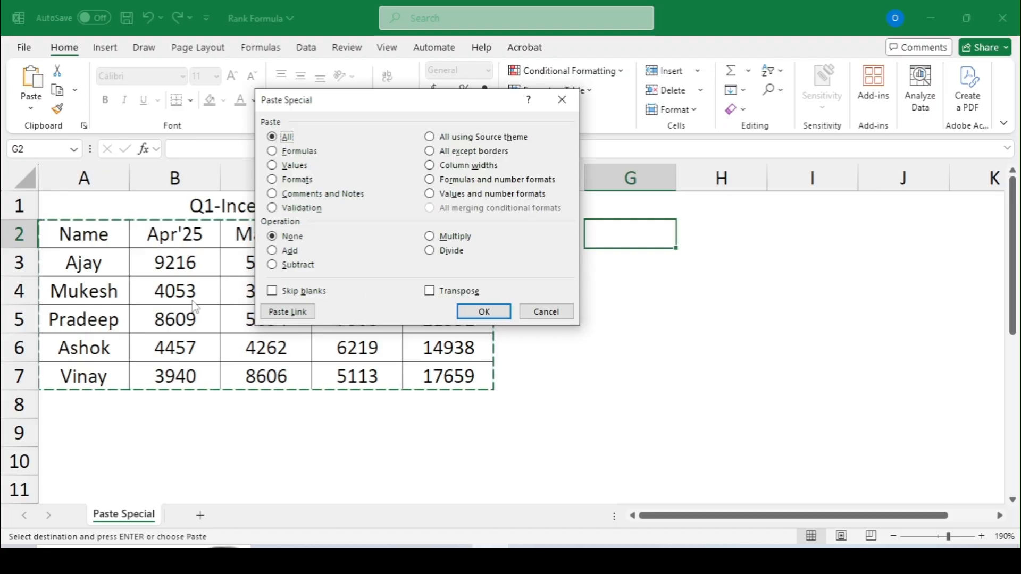
key("t")
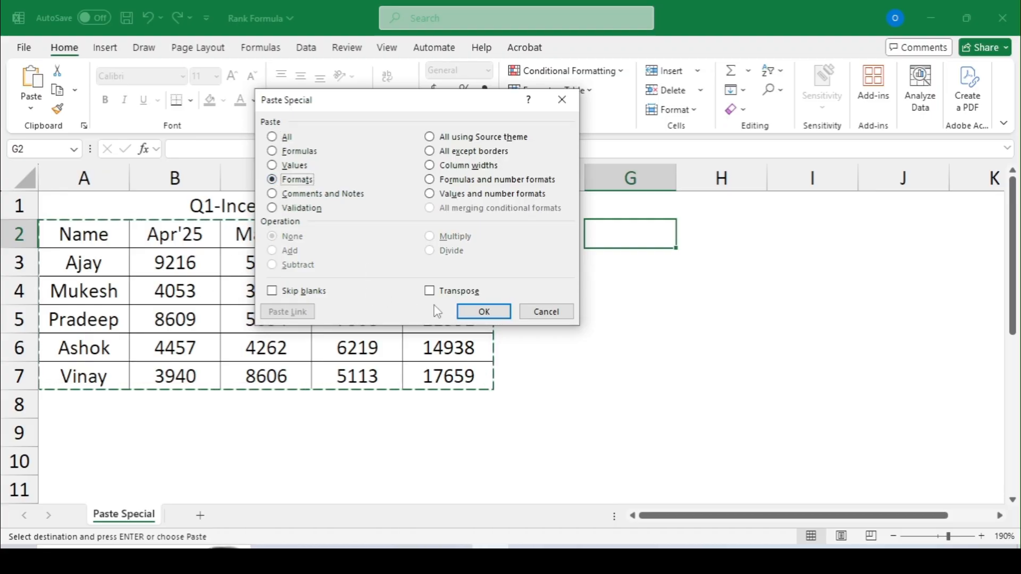
left_click(469, 311)
Step: Move across row 2 of the pasted range to examine the cells that received only formatting
key("Right")
key("Right")
key("Right")
key("Right")
key("Right")
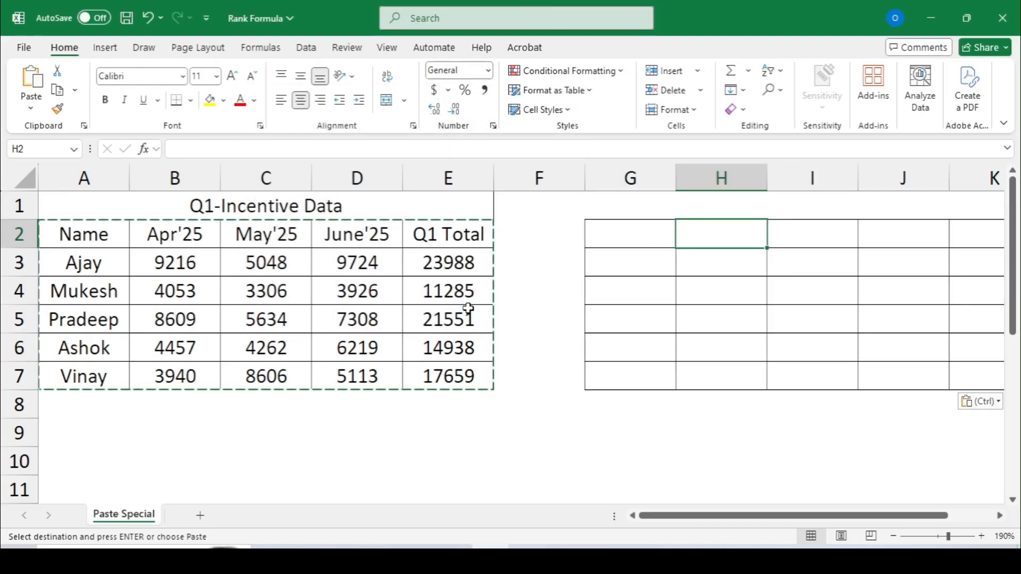
key("Left")
key("Left")
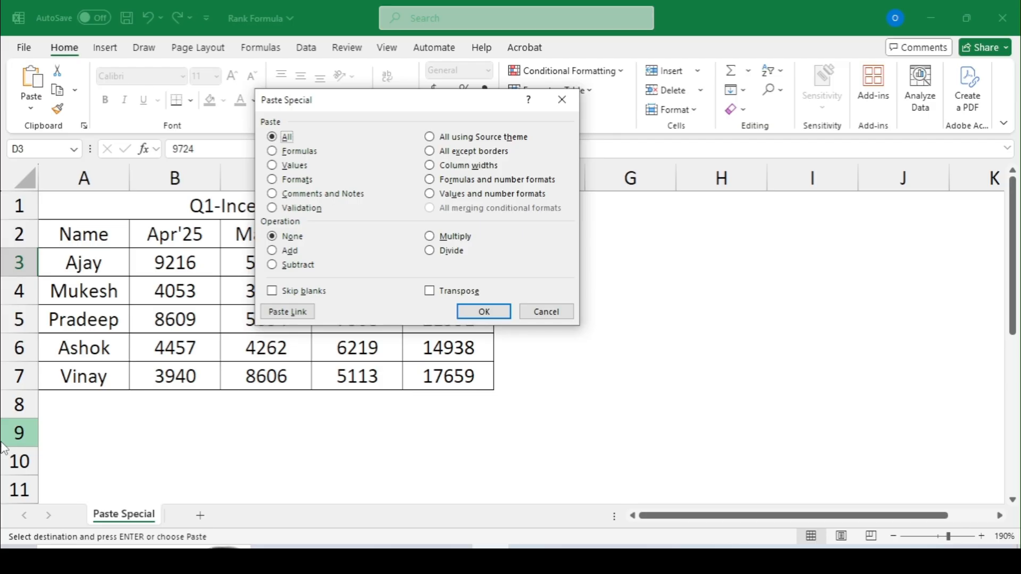
Step: Close Paste Special and look at the available ways to add a comment to cell E3, then end copy mode
key("Escape")
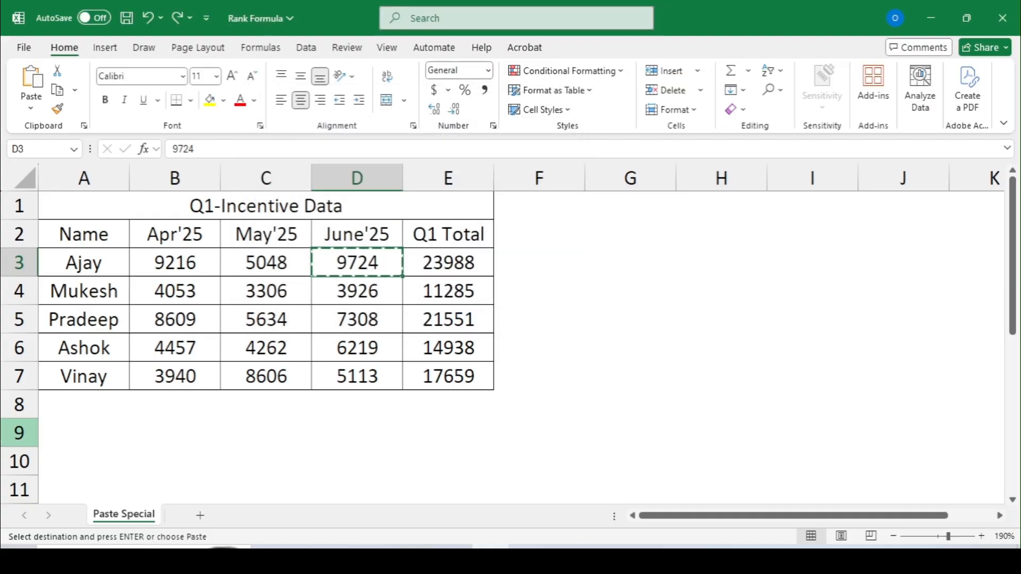
right_click(464, 266)
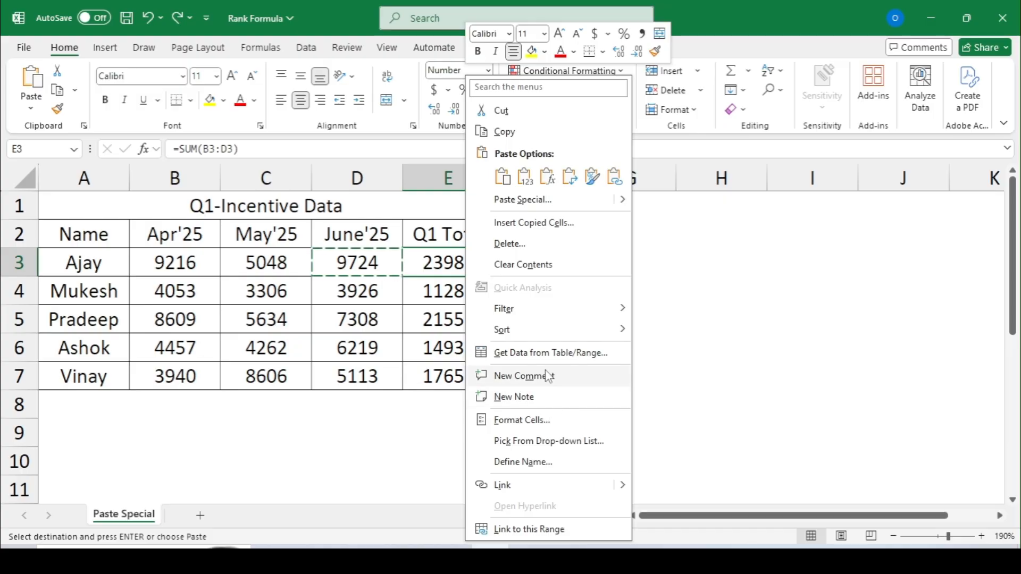
key("Escape")
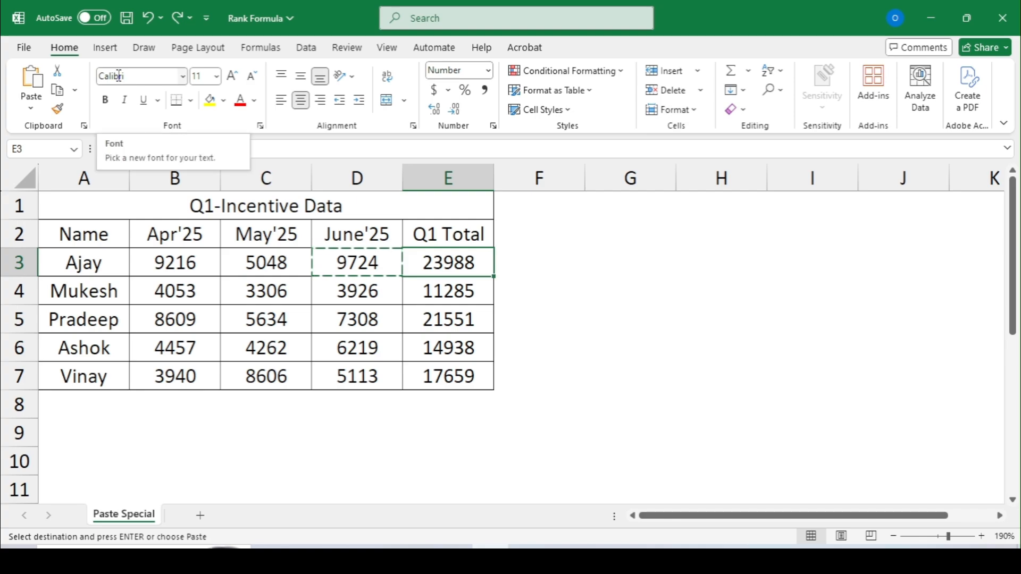
left_click(351, 56)
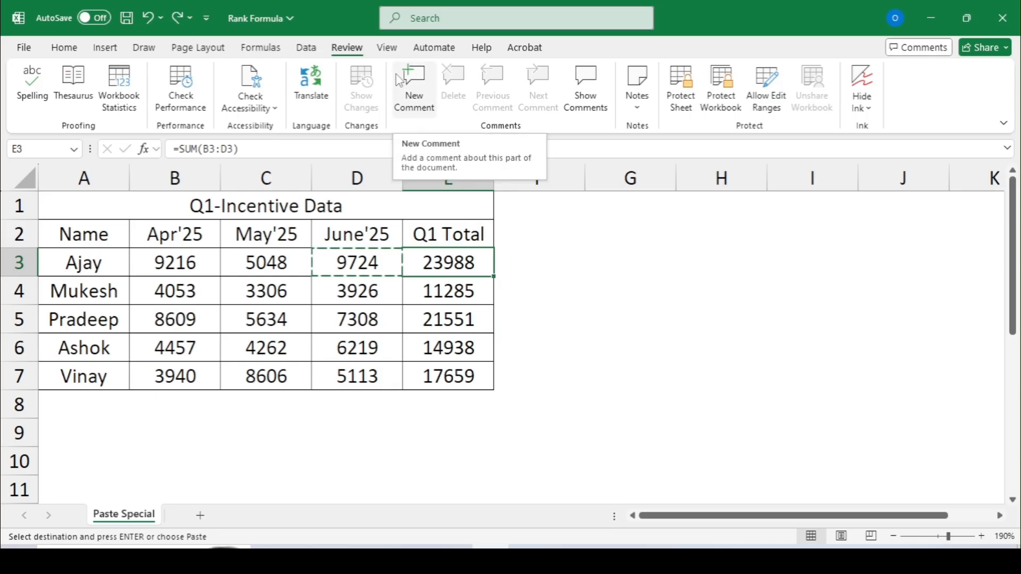
key("Escape")
left_click(558, 278)
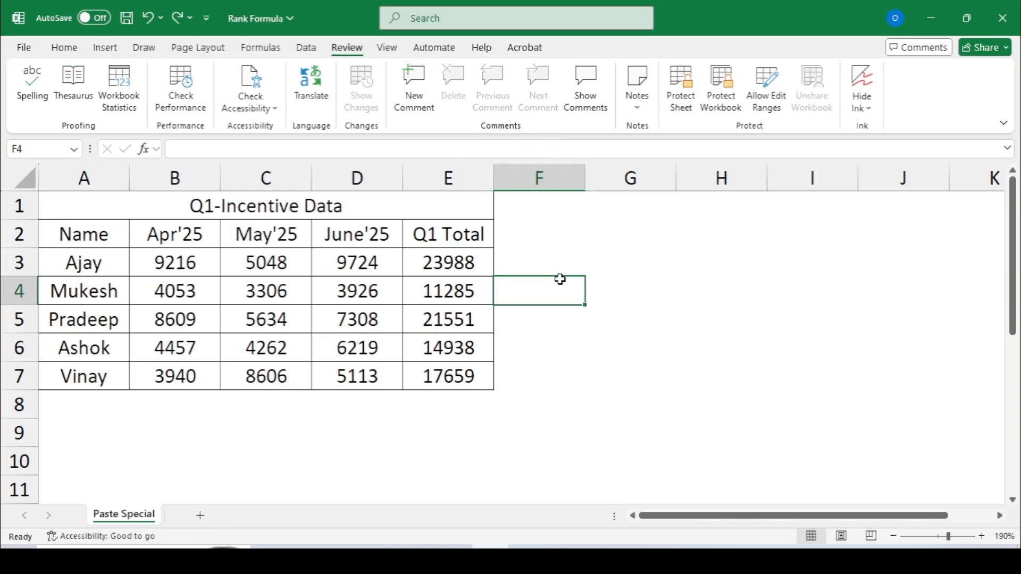
Step: Add and post the comment "MB EXCEL" on cell E3
left_click(433, 264)
right_click(433, 264)
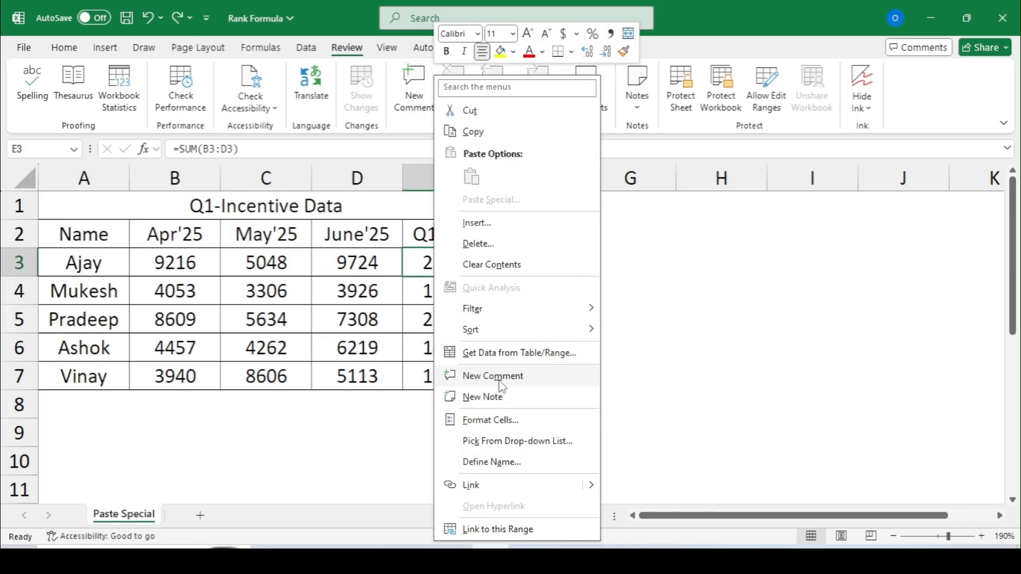
key("Escape")
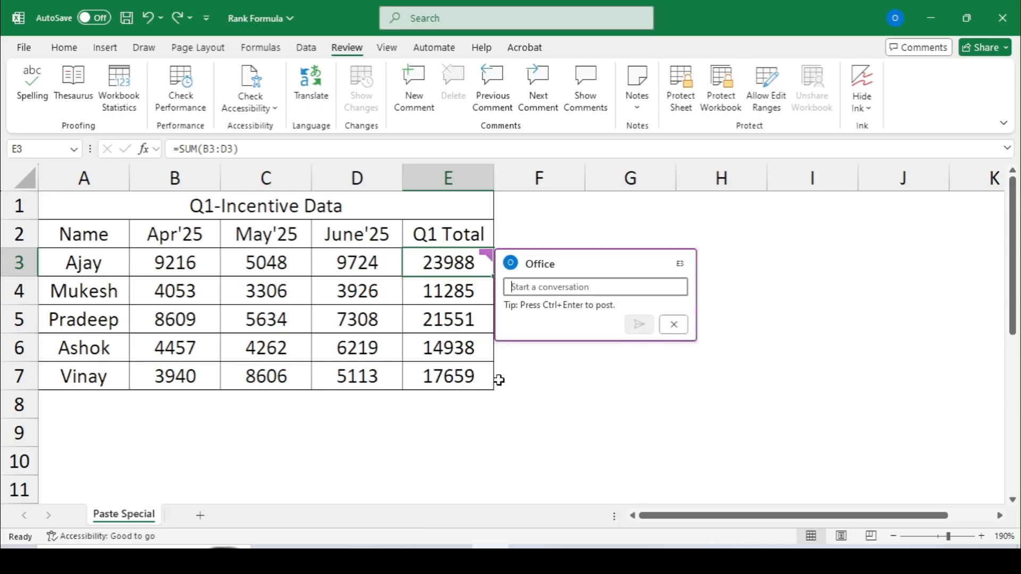
type("MB ")
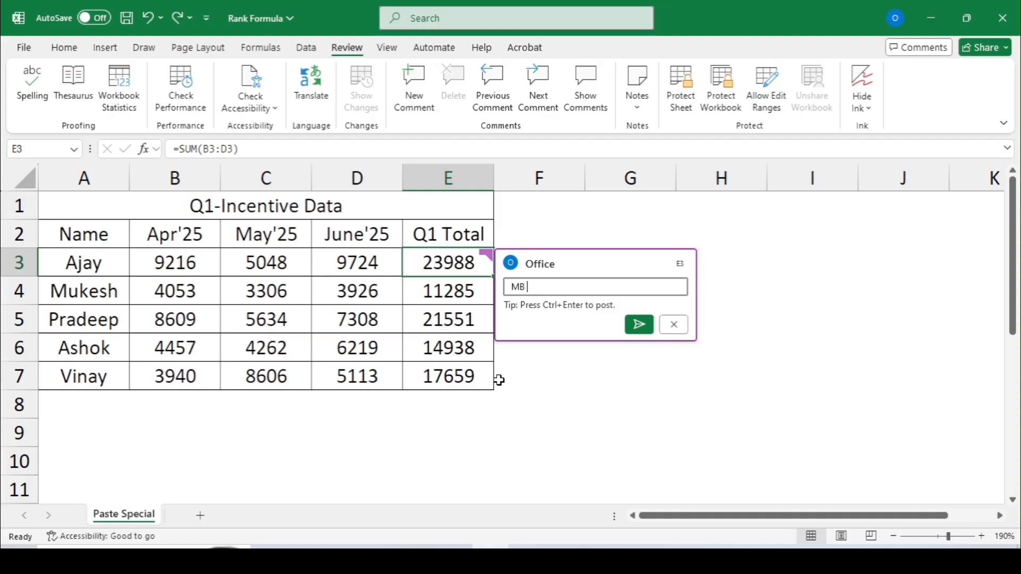
type("EXCEL")
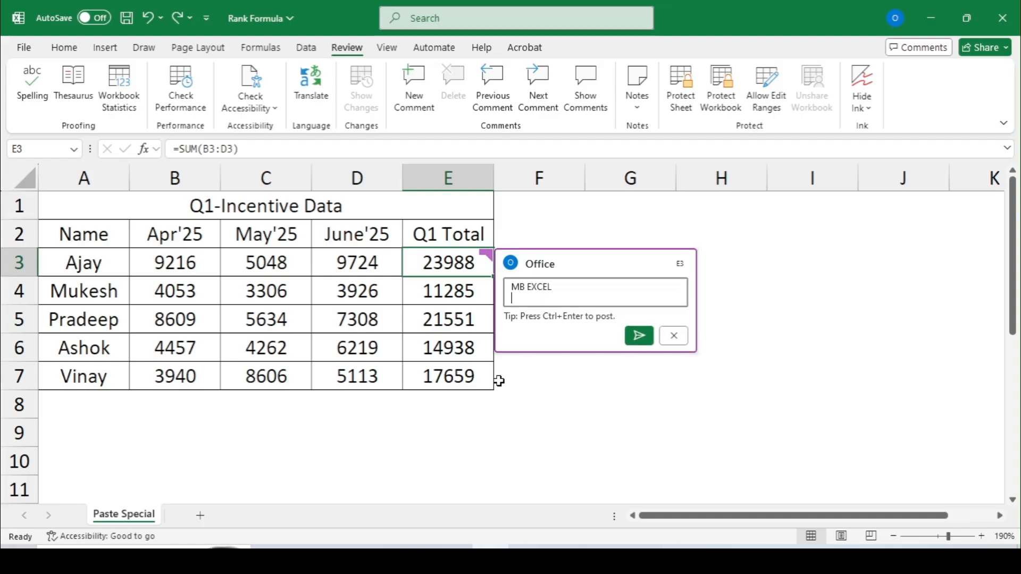
left_click(636, 329)
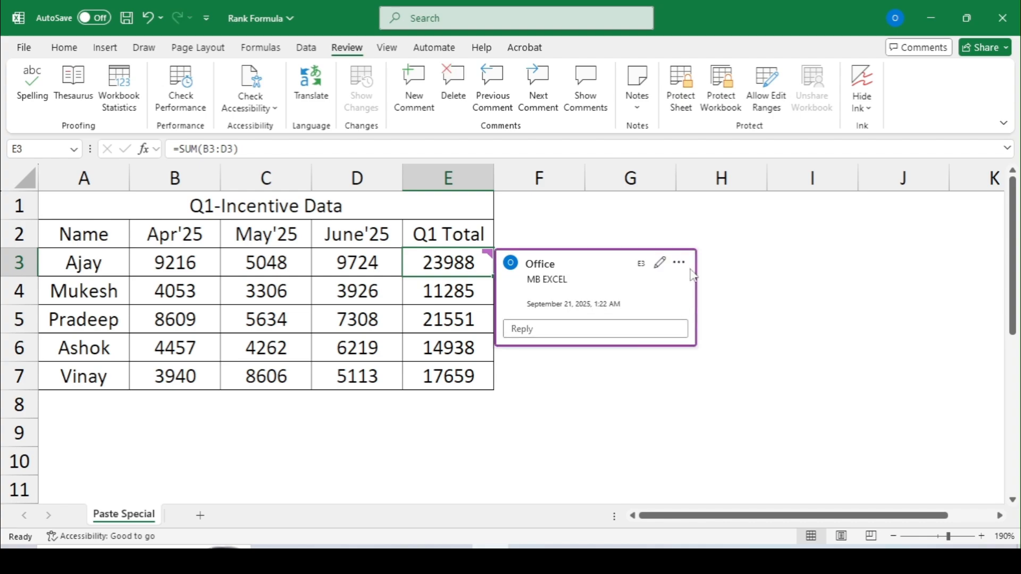
left_click(749, 263)
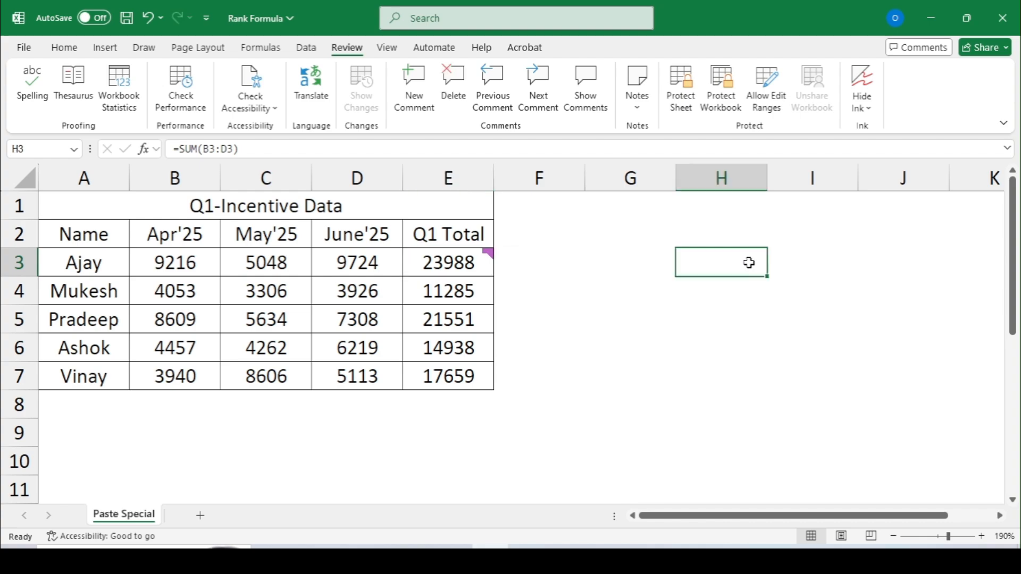
Step: Copy cell E3, paste only its Comments and Notes at G3 using Paste Special, and check the result
left_click(448, 258)
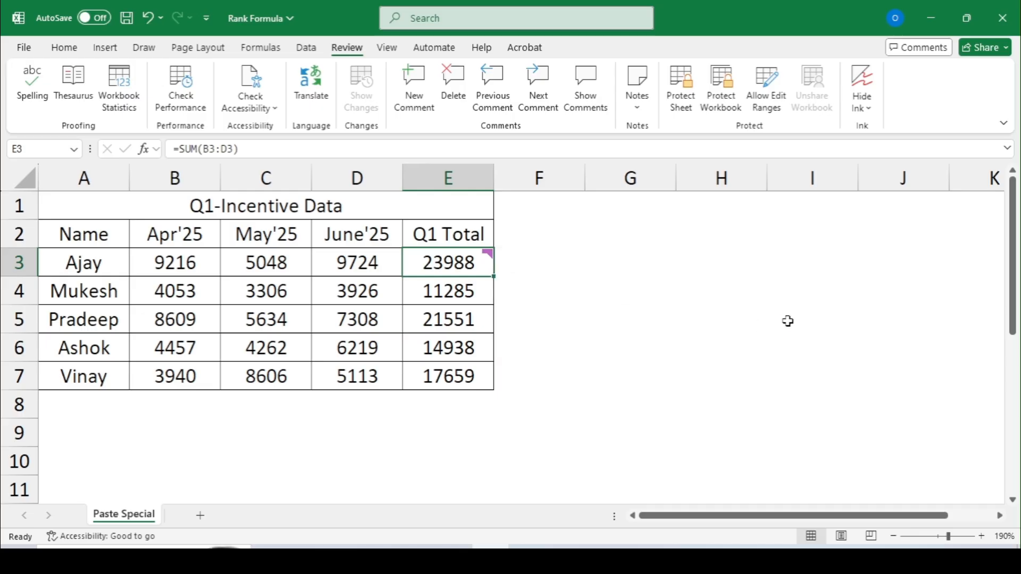
key("ctrl+c")
key("Right")
key("Right")
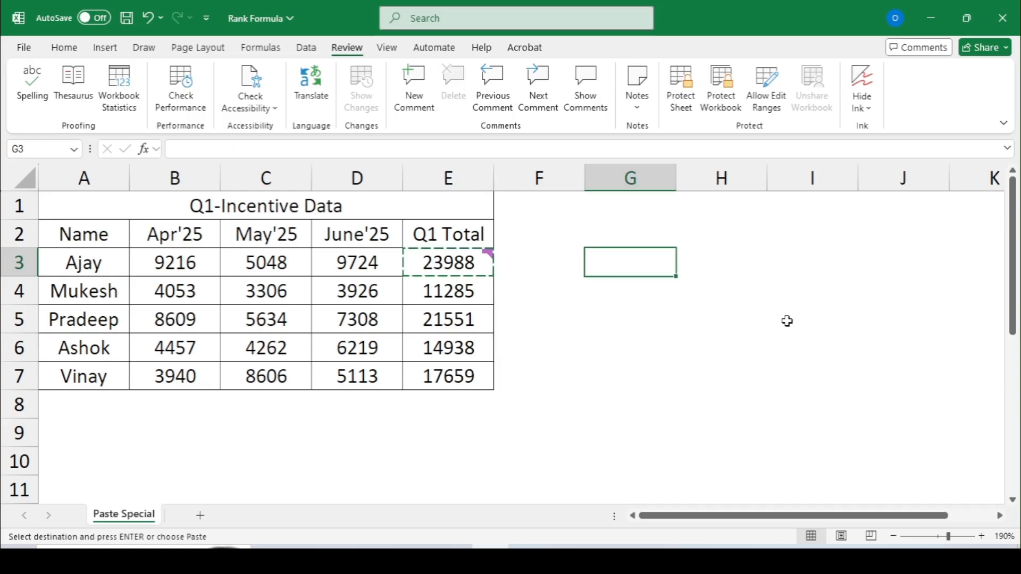
key("ctrl+alt+v")
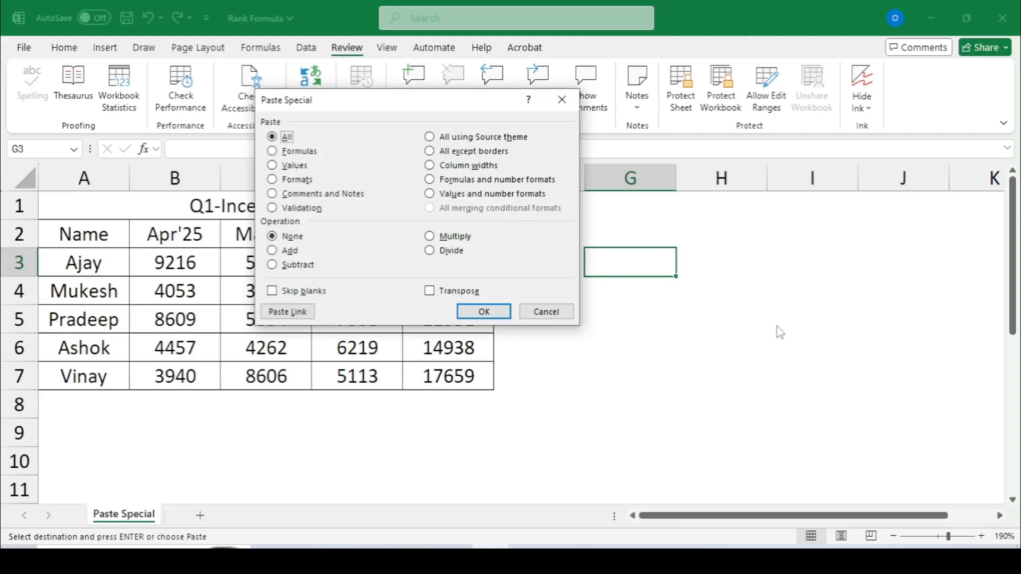
left_click(301, 197)
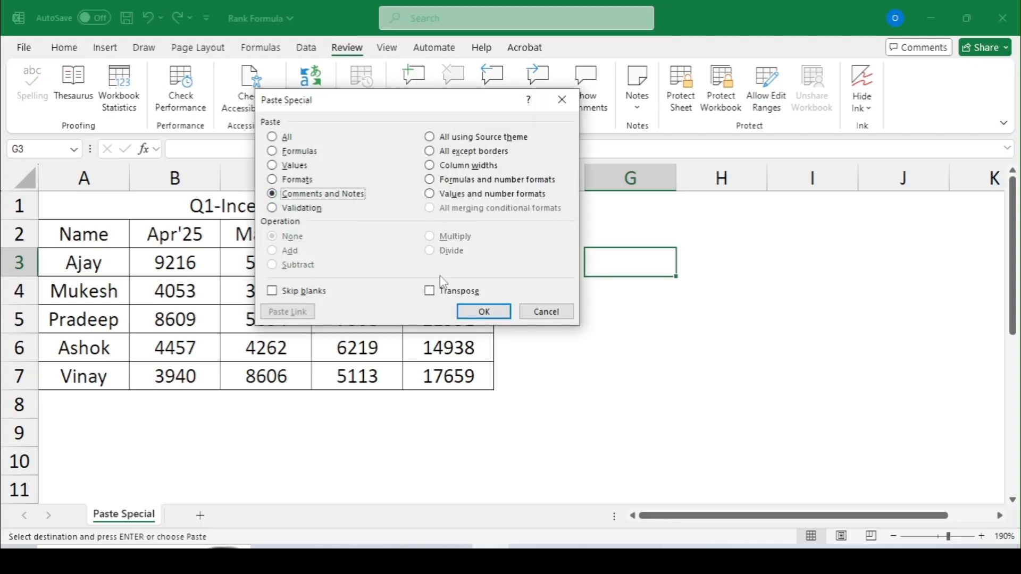
left_click(487, 312)
left_click(626, 376)
left_click(638, 257)
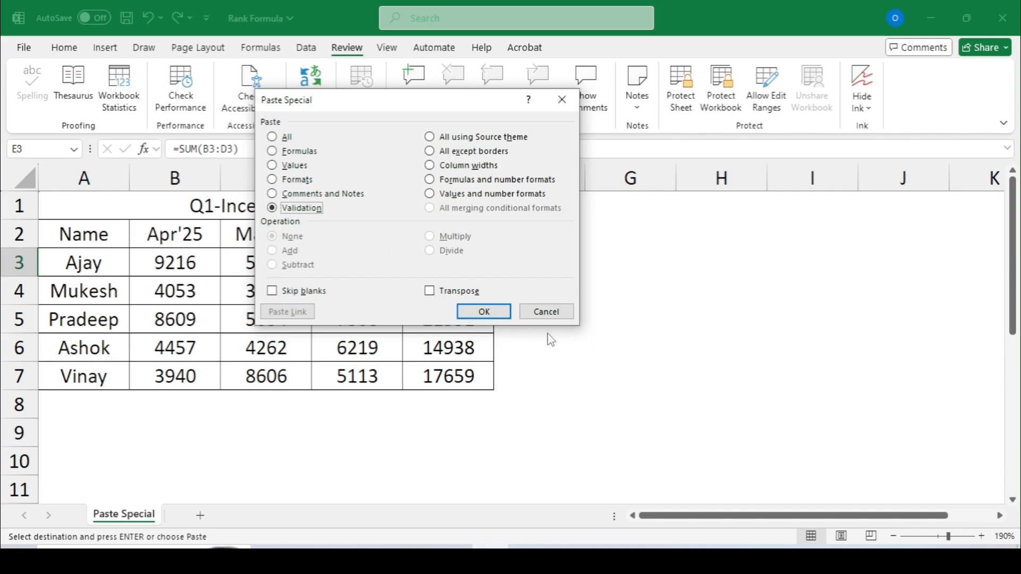
Step: Cancel Paste Special and apply List data validation with the source Yes,No to cells F3:F7
left_click(546, 311)
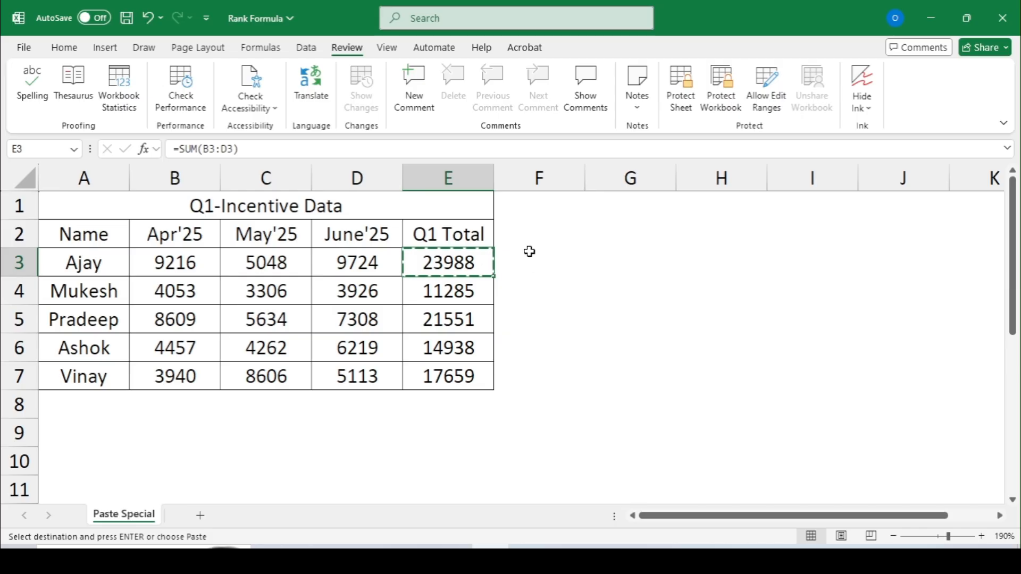
left_click_drag(529, 256, 537, 380)
left_click(307, 49)
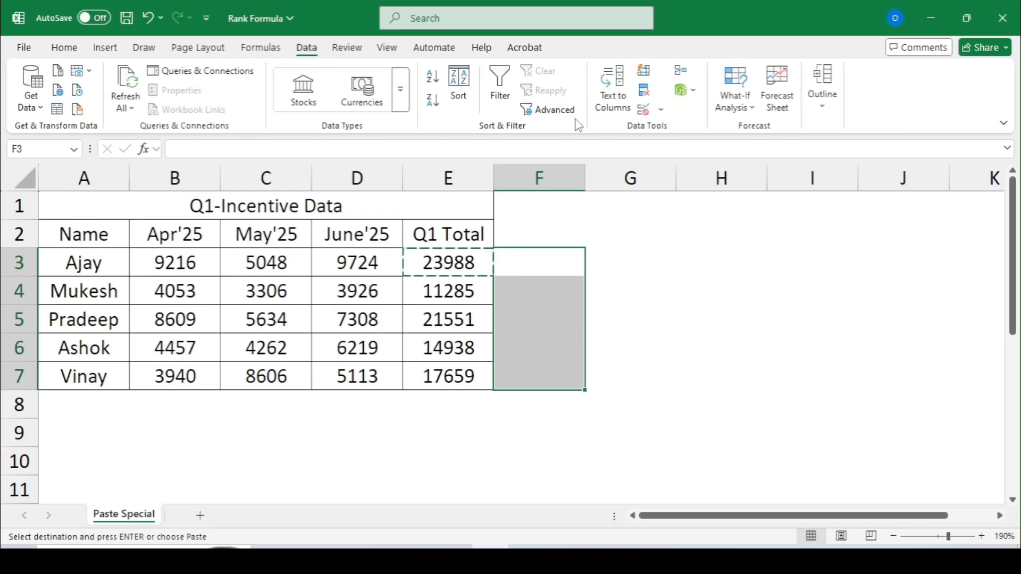
left_click(661, 110)
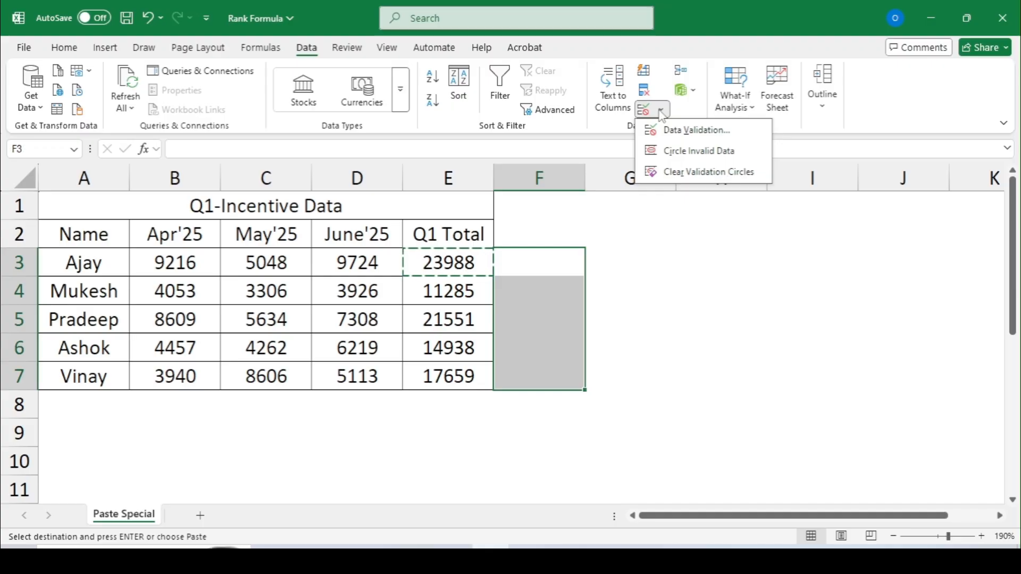
left_click(680, 132)
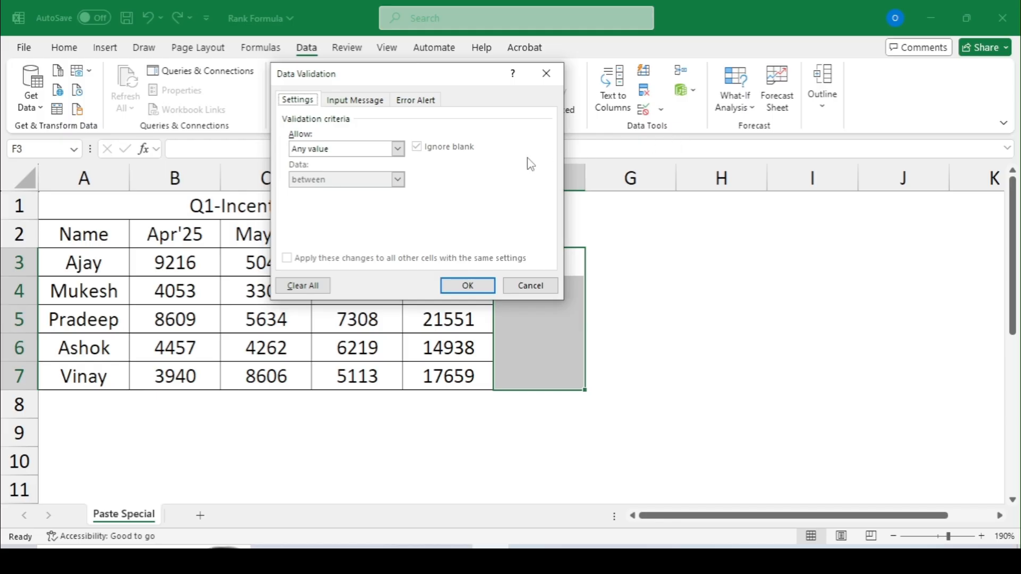
left_click(398, 149)
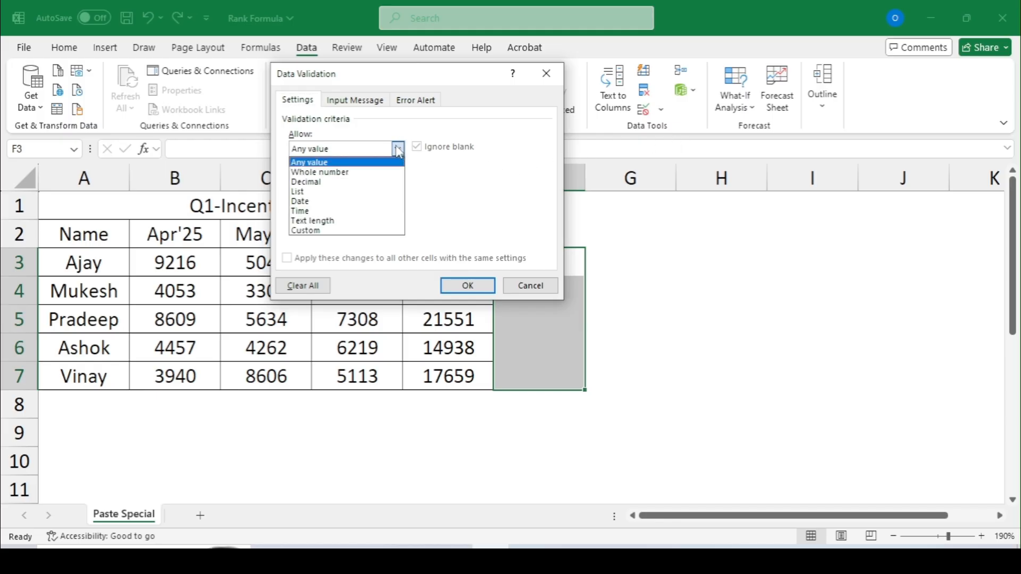
left_click(351, 199)
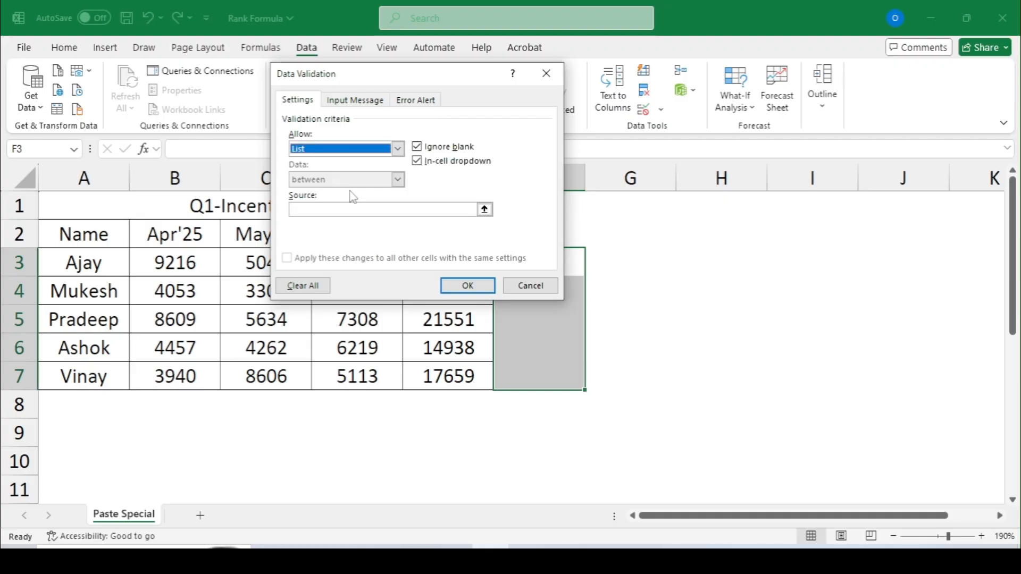
left_click(339, 209)
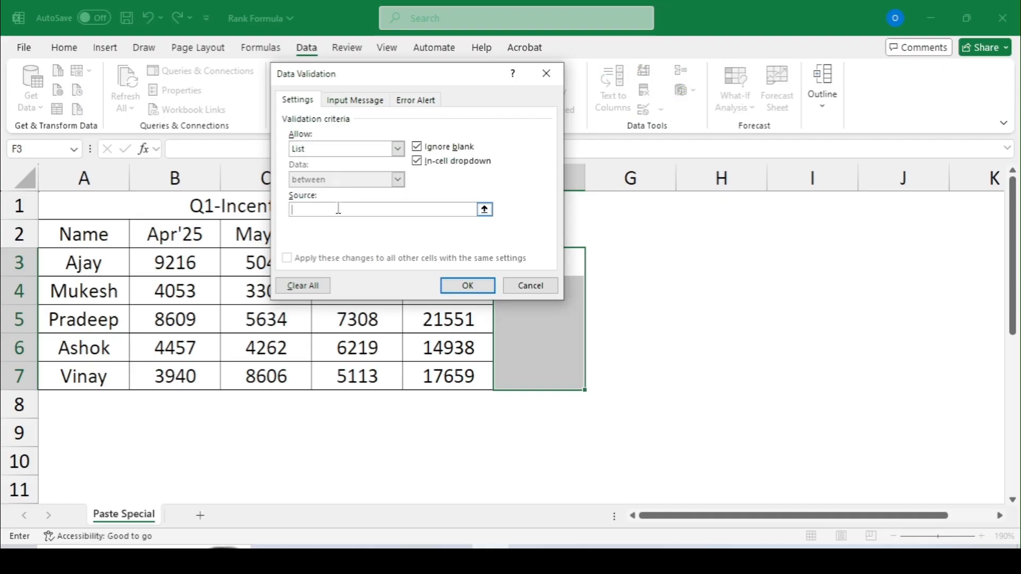
type("Yes,No")
left_click(468, 287)
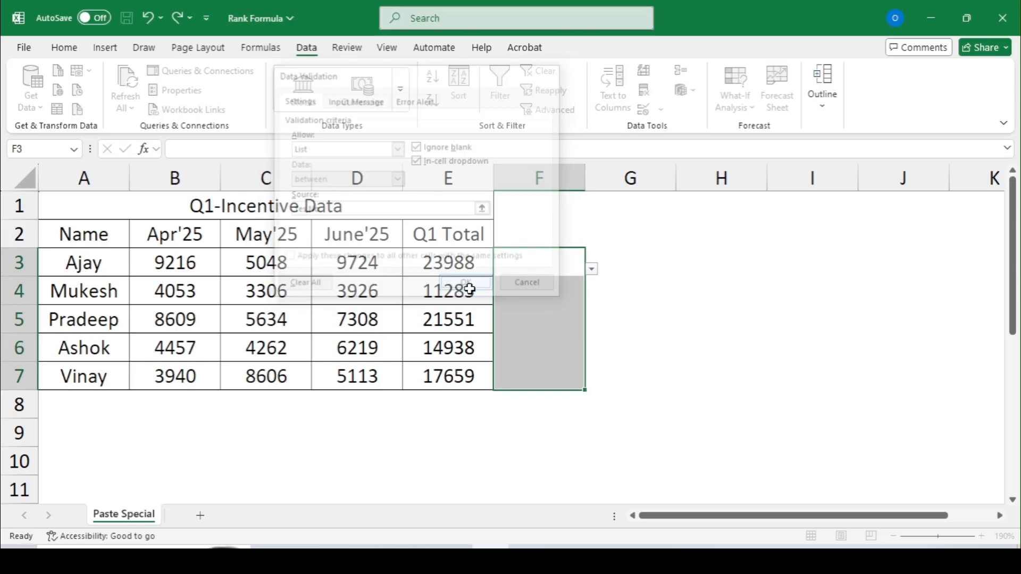
Step: Check the drop-down list in cell F3 and the validation in cells F4 and F7
left_click(575, 289)
left_click(571, 266)
left_click(592, 271)
left_click(613, 310)
left_click(566, 292)
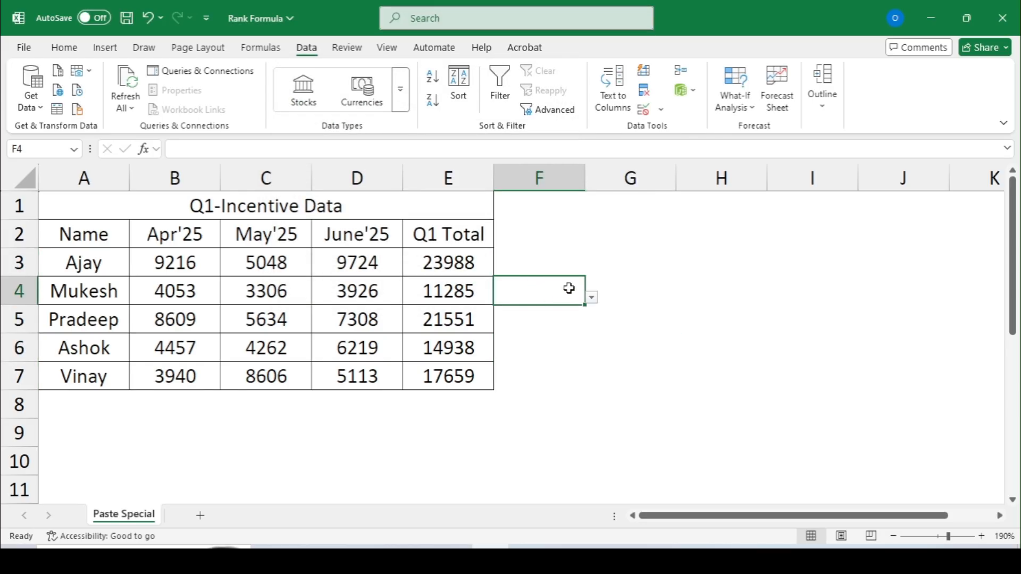
left_click(540, 367)
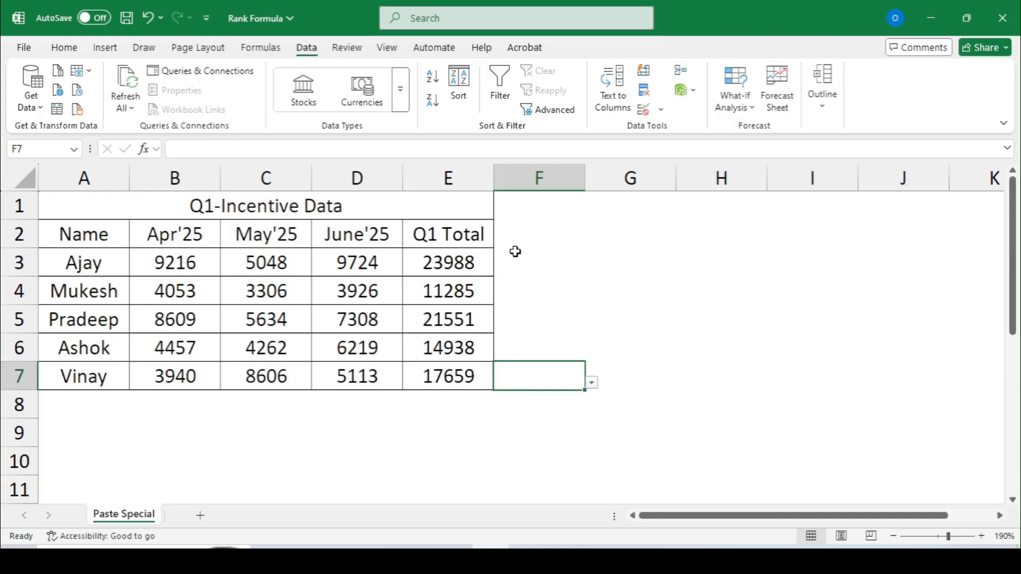
Step: Copy cells F3:F7 and paste only their Validation at H3 using Paste Special
left_click_drag(509, 260, 518, 382)
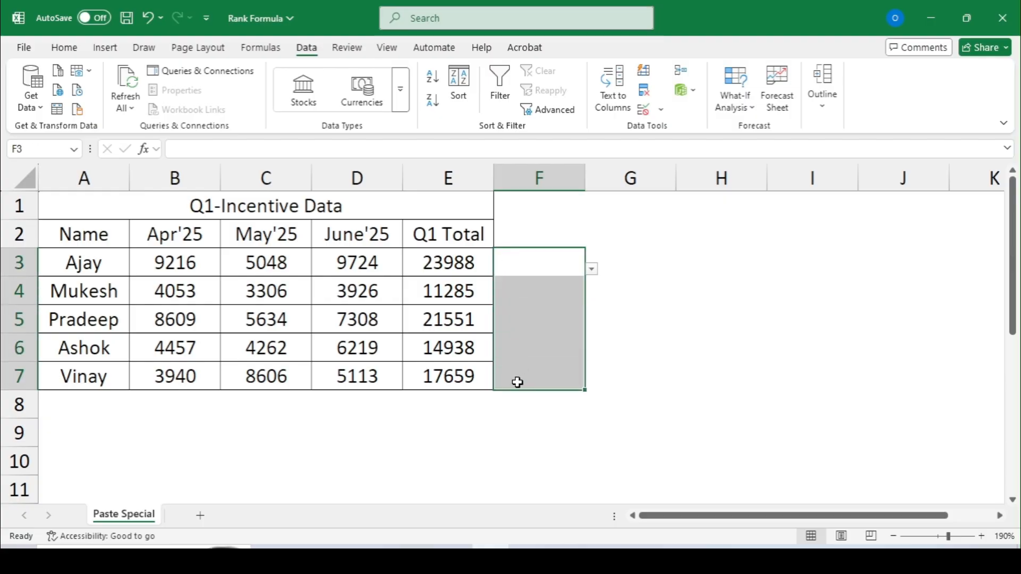
key("ctrl+c")
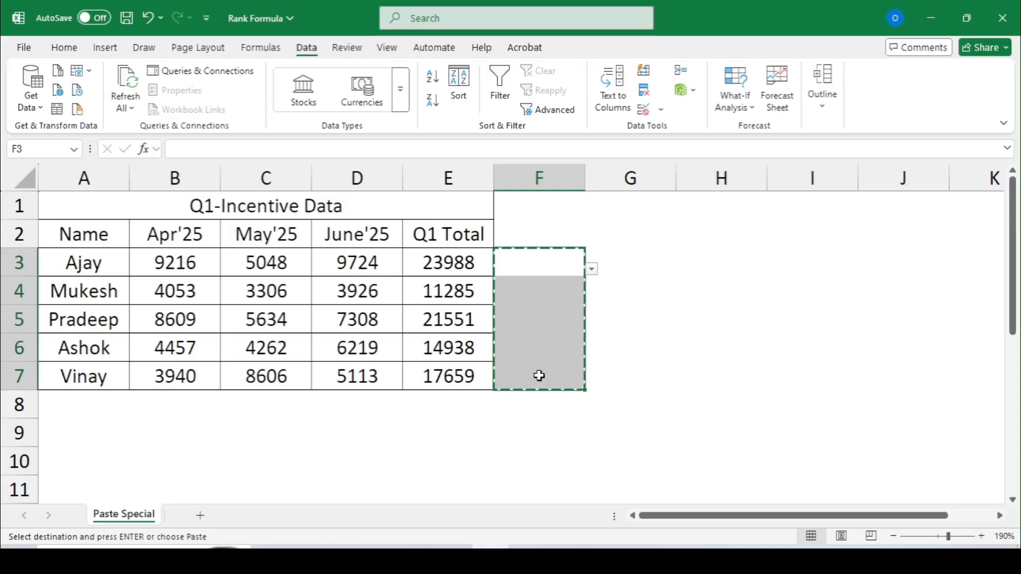
left_click(719, 251)
key("alt+e")
key("s")
left_click(272, 208)
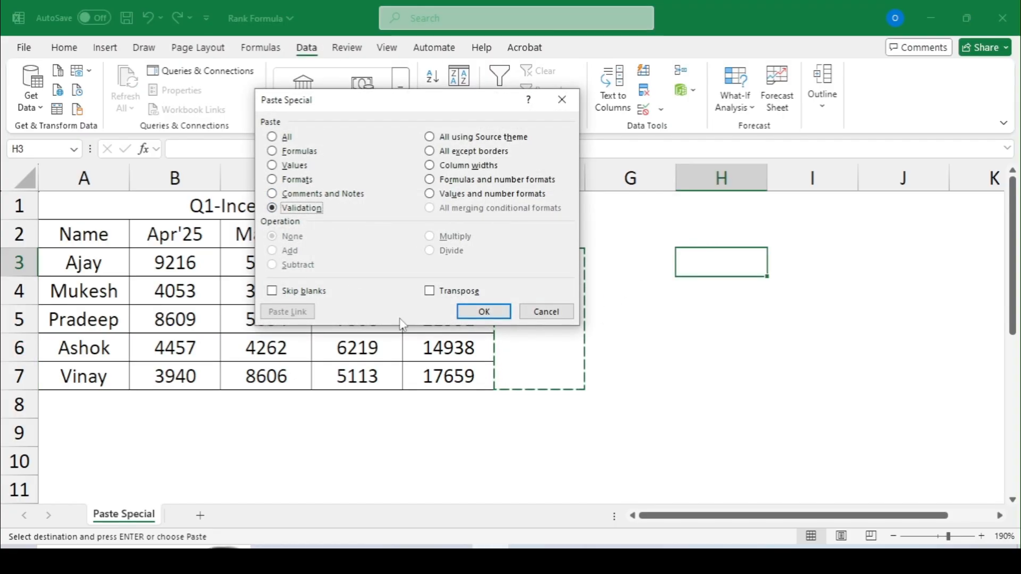
left_click(482, 312)
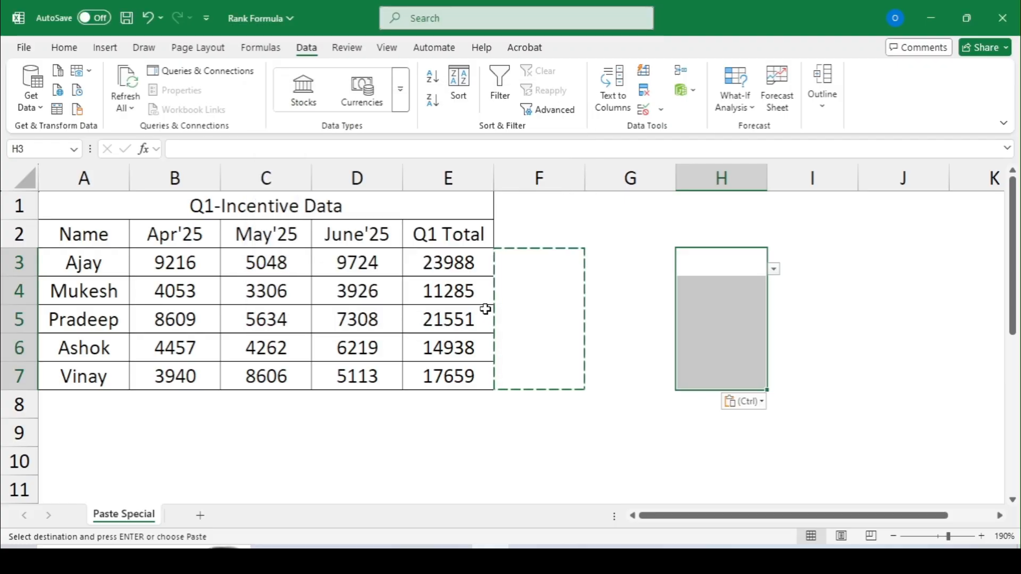
Step: Check the drop-down list in cell H3 and the pasted validation in the cells below, comparing with F3
left_click(702, 270)
left_click(525, 269)
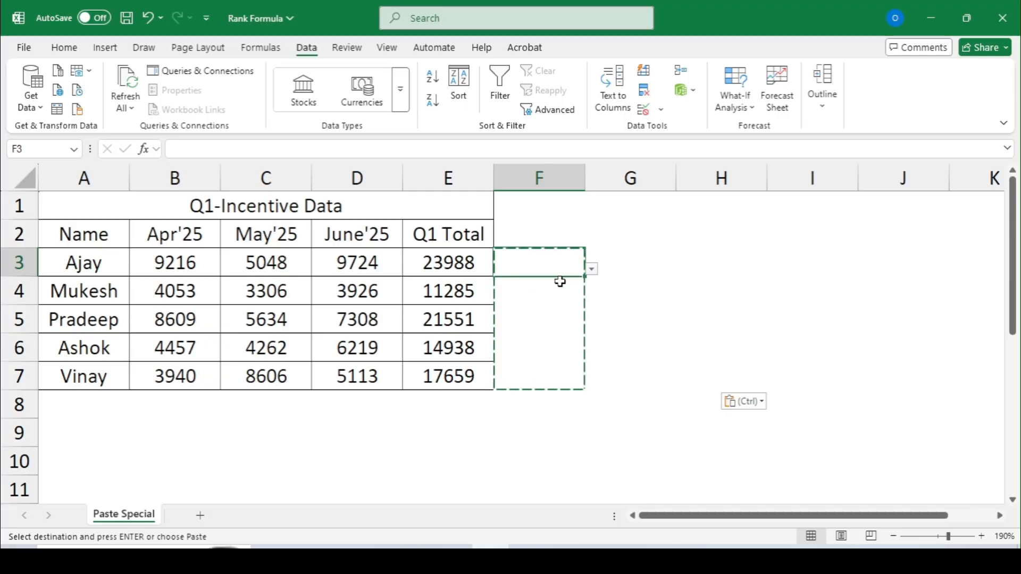
left_click(736, 257)
left_click(774, 271)
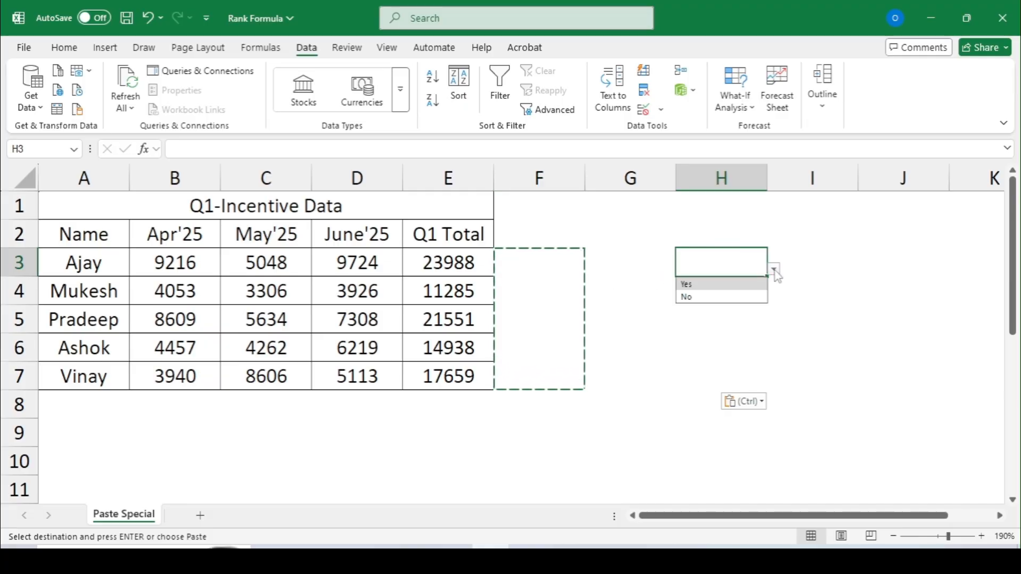
left_click(751, 341)
left_click(722, 287)
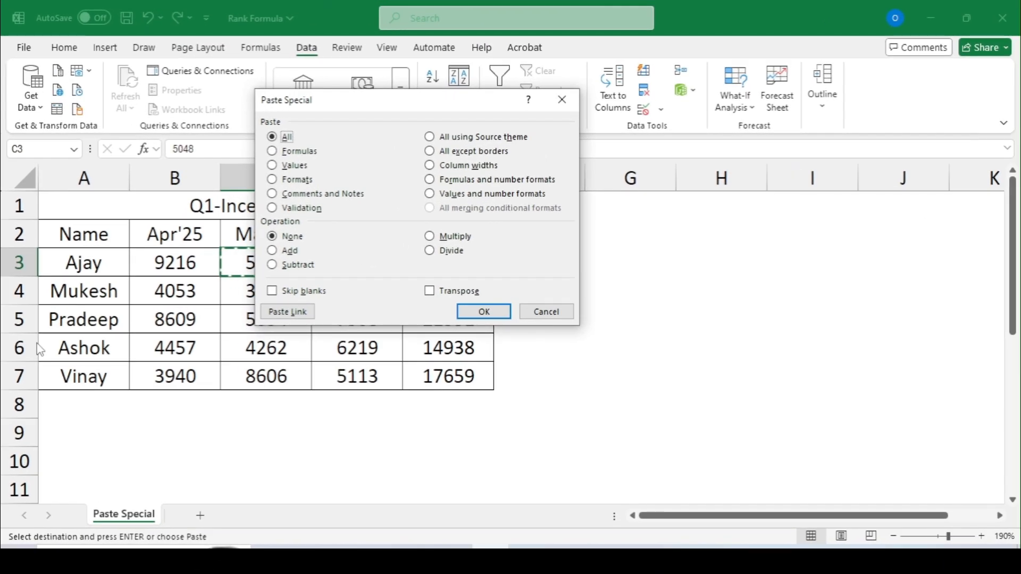
left_click(440, 139)
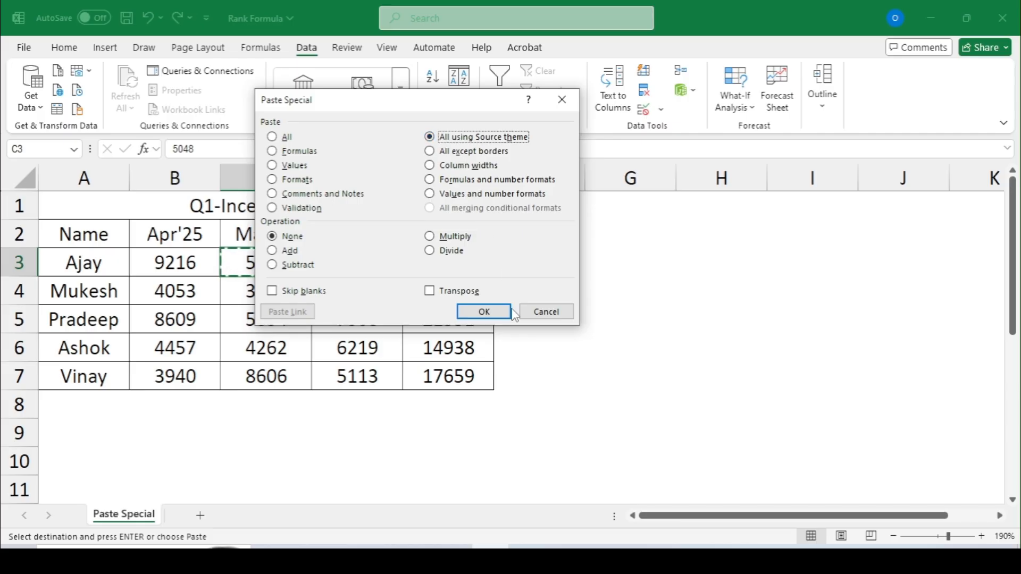
left_click(544, 311)
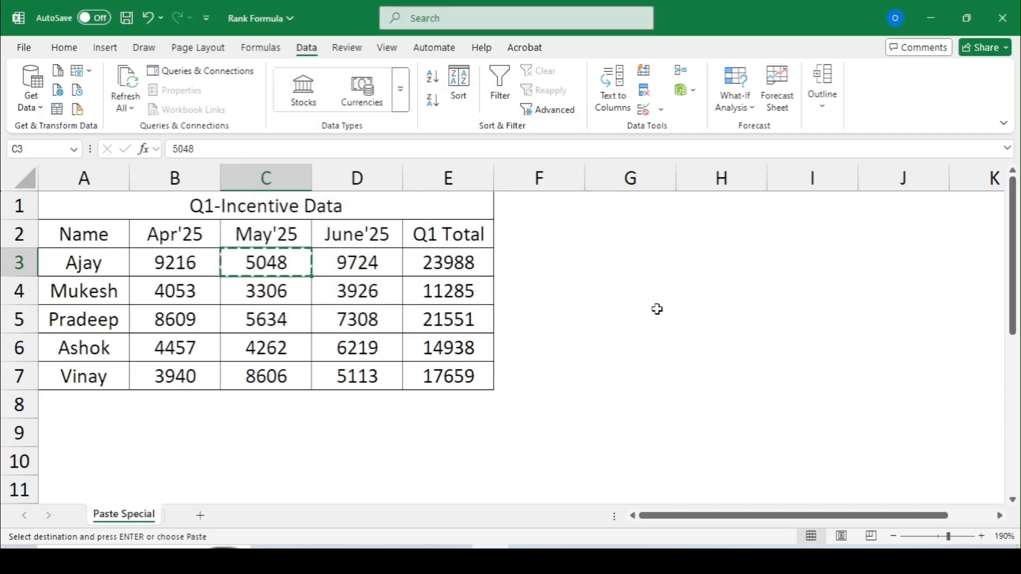
left_click(661, 288)
Step: Apply bold, italic and underline formatting to the table range A2:E7
left_click(95, 236)
left_click_drag(96, 236, 460, 376)
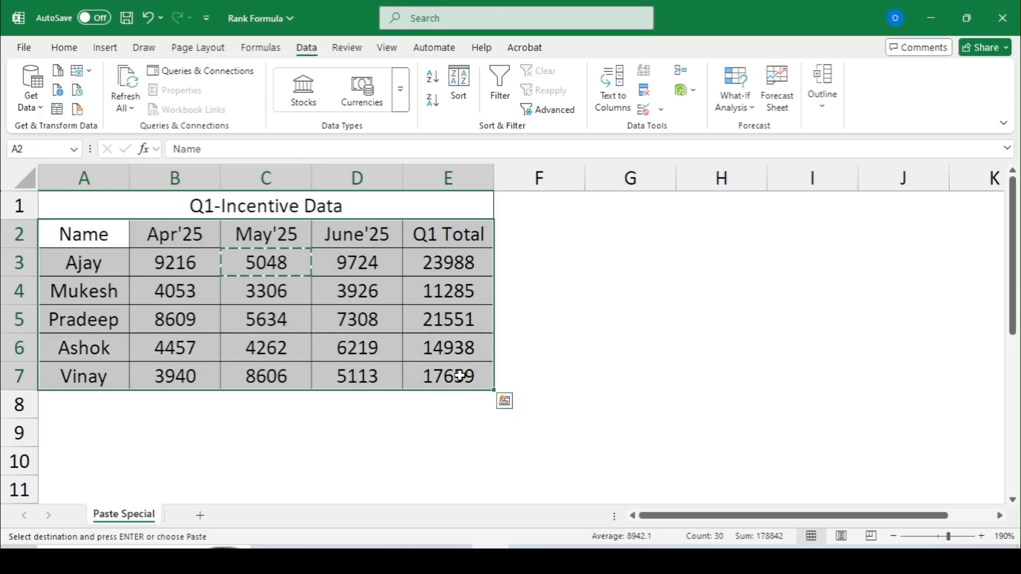
key("ctrl+b")
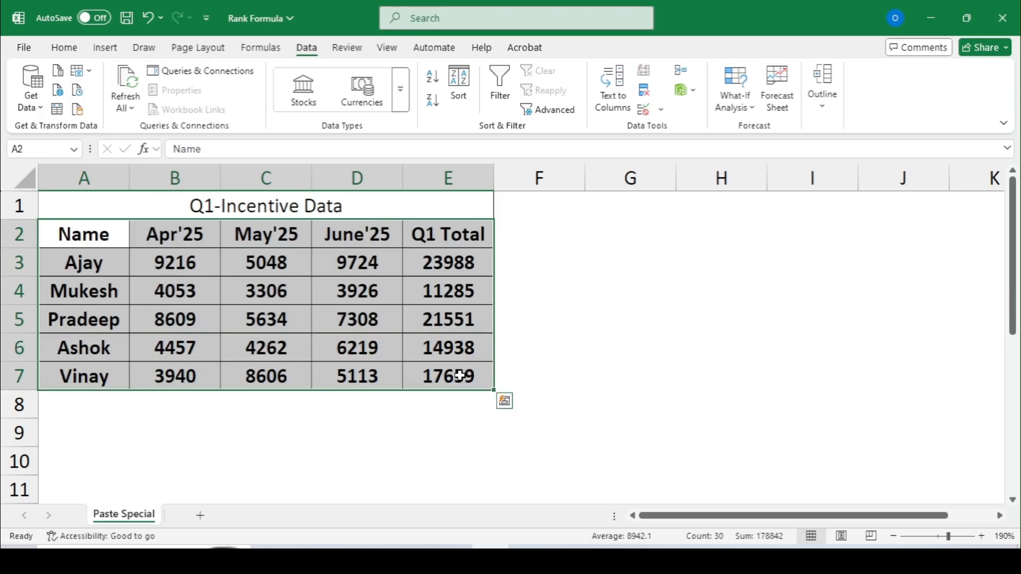
key("ctrl+i")
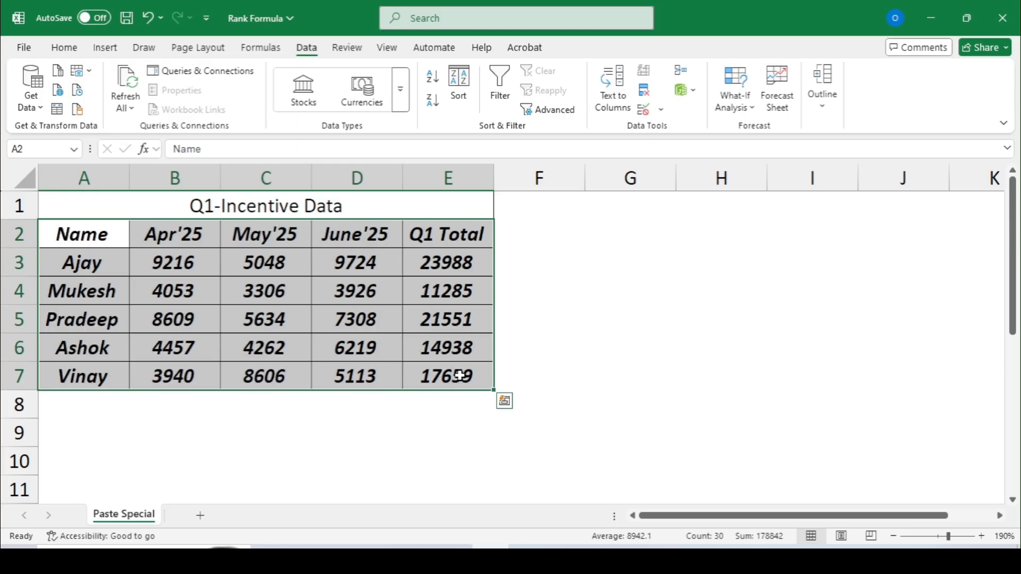
key("ctrl+u")
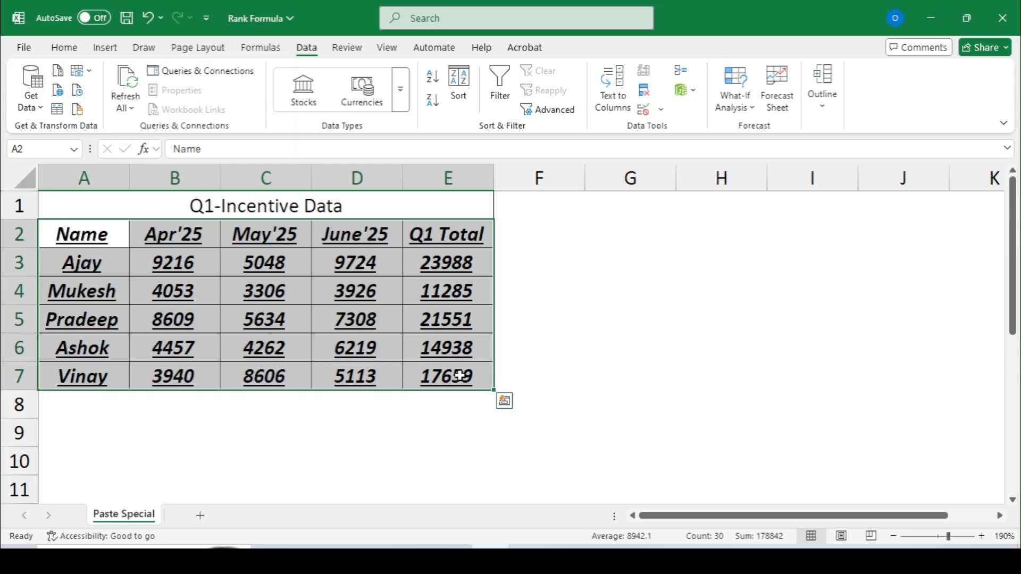
Step: Copy the formatted range A2:E7 and paste it at G2 with the All using Source theme option of Paste Special
key("ctrl+c")
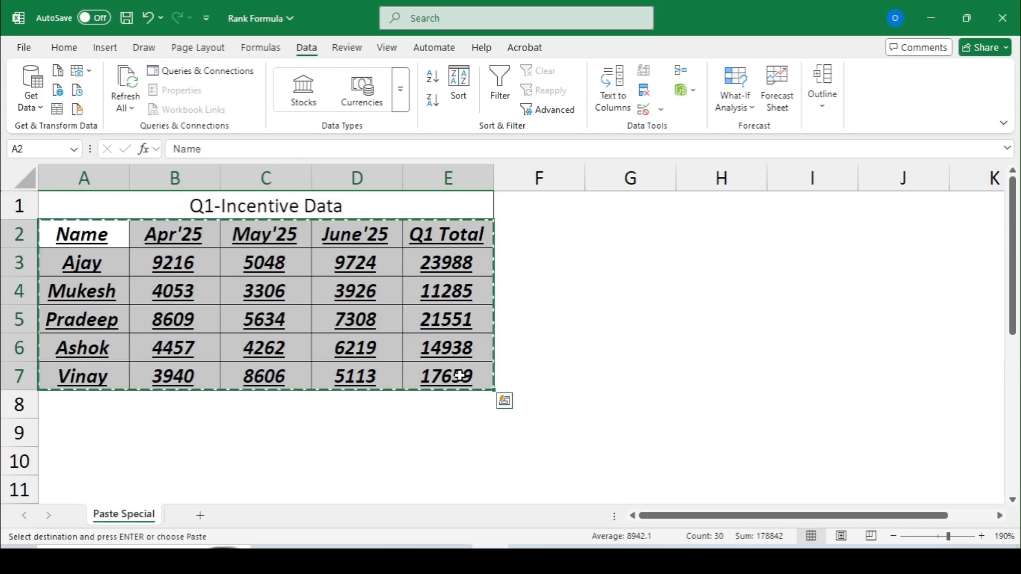
left_click(606, 226)
key("ctrl+alt+v")
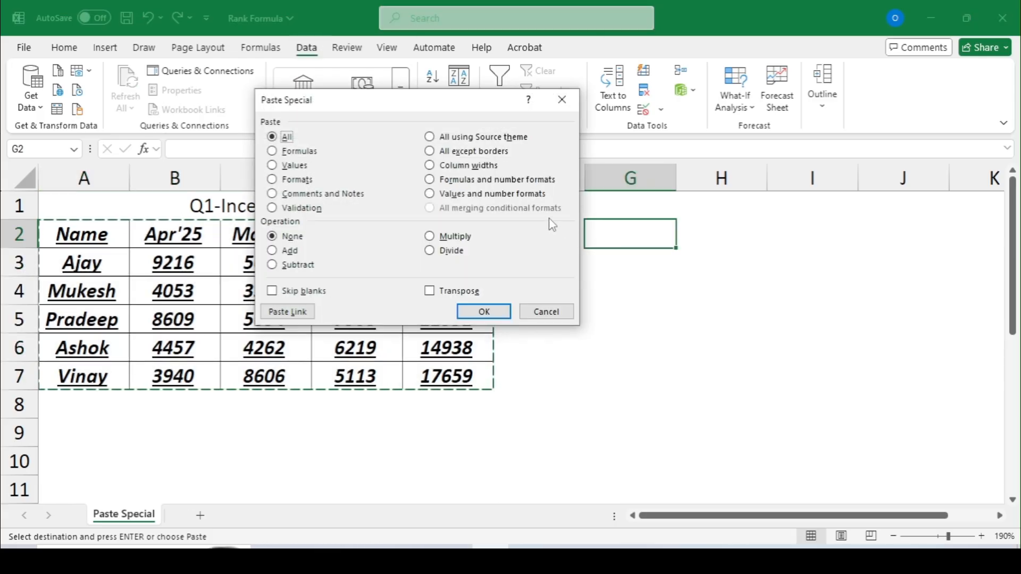
left_click(442, 138)
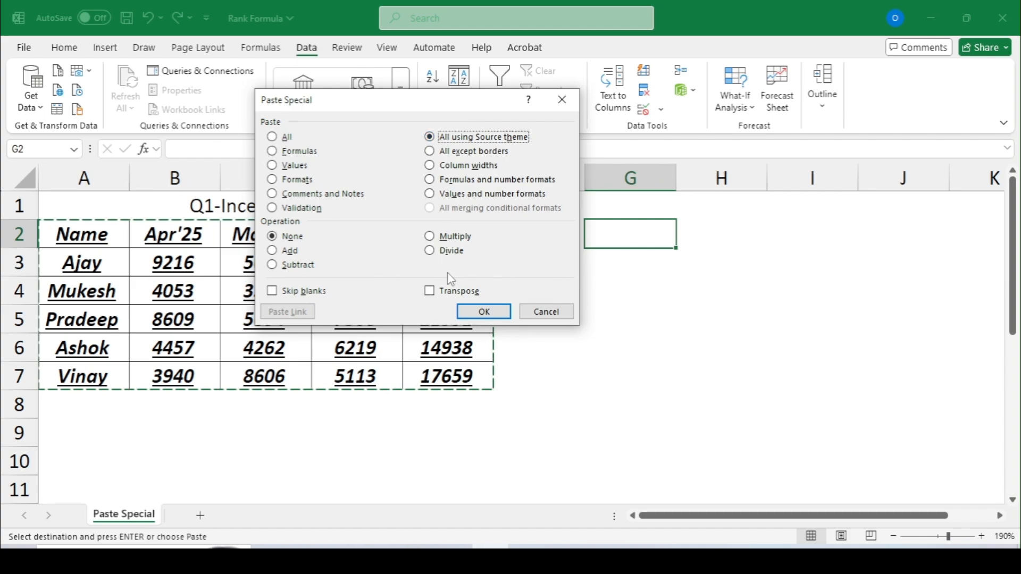
left_click(483, 311)
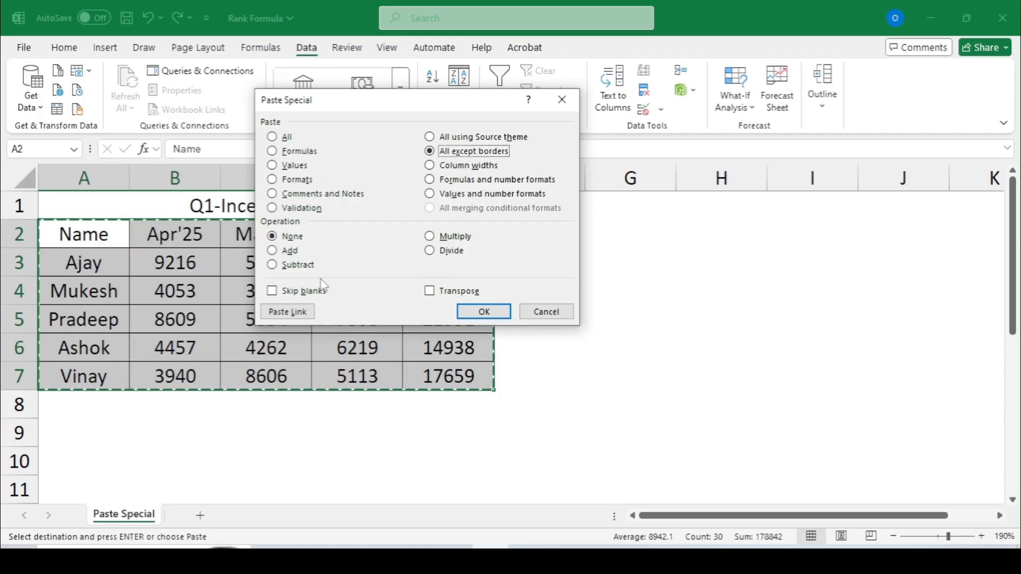
key("Escape")
key("Escape")
key("Left")
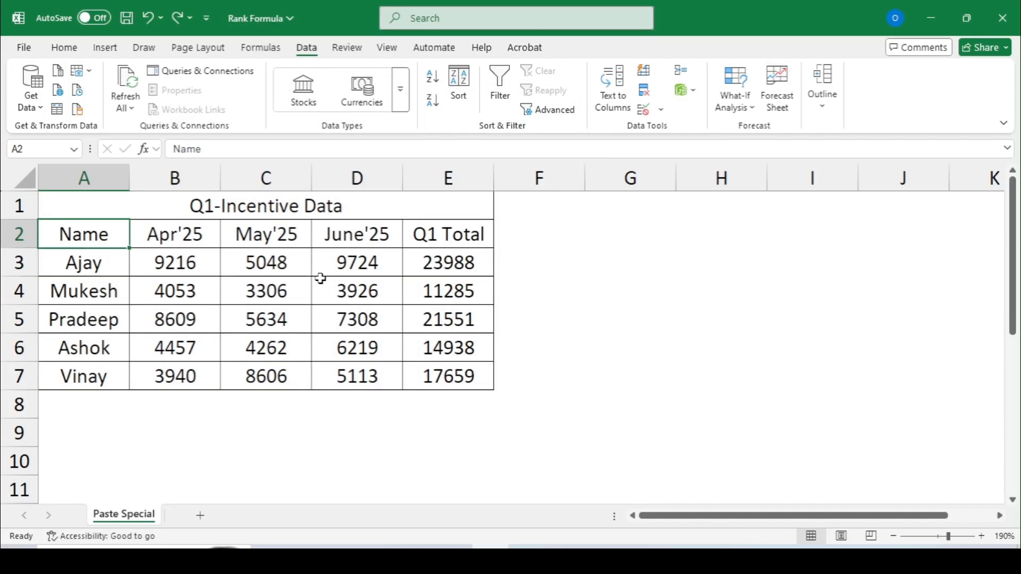
Step: Copy the table range A2:E7 and paste it at G2 with the All except borders option of Paste Special
key("ctrl+shift+Down")
key("ctrl+shift+Right")
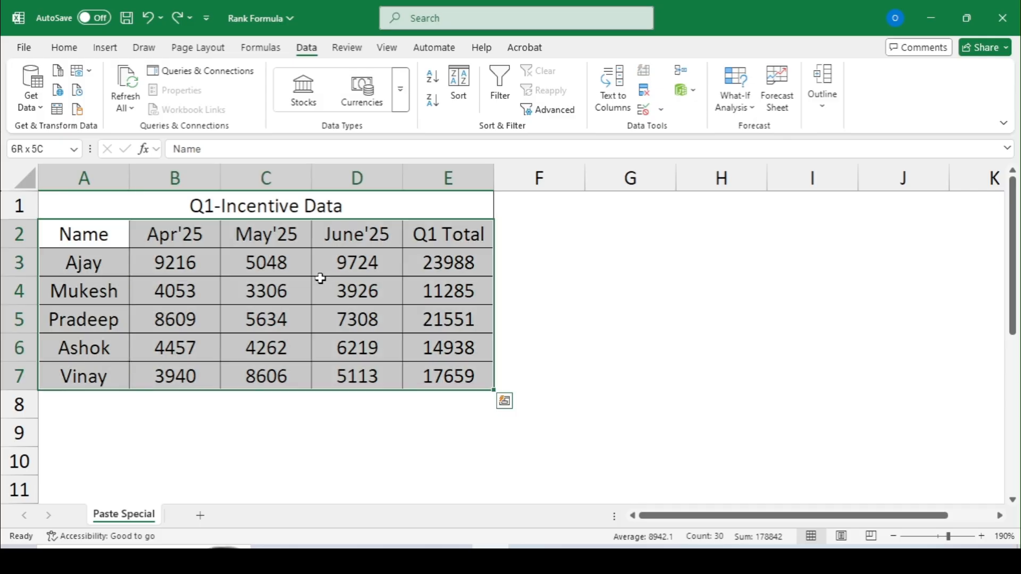
key("ctrl+c")
key("Right")
key("Right")
key("Right")
key("Right")
key("Right")
key("Right")
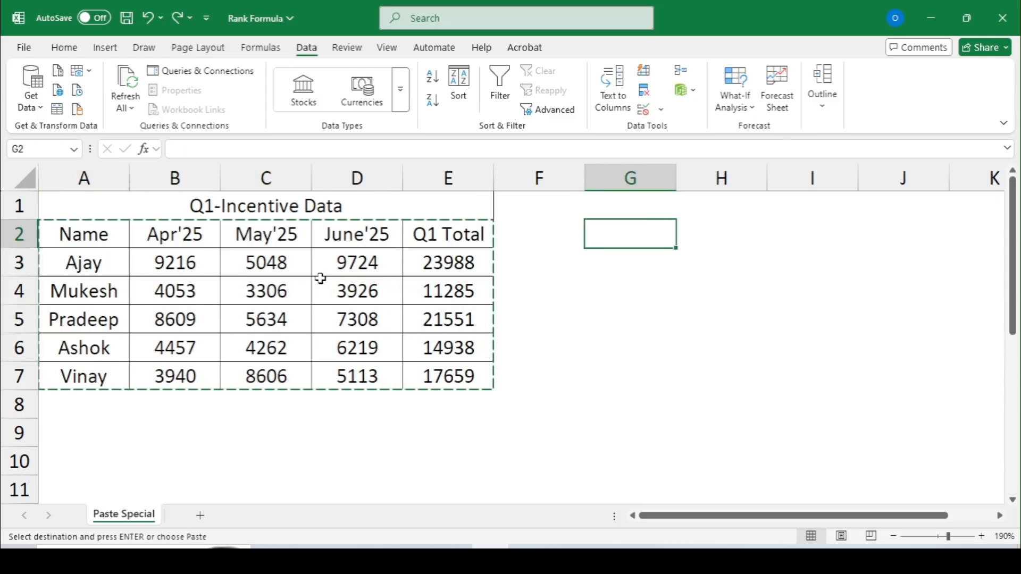
key("ctrl+alt+v")
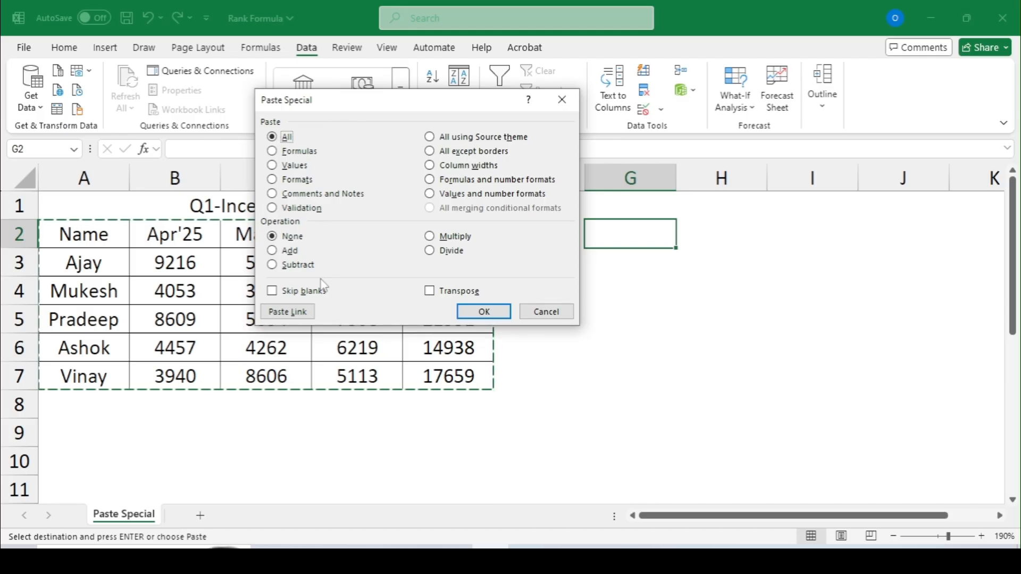
left_click(430, 151)
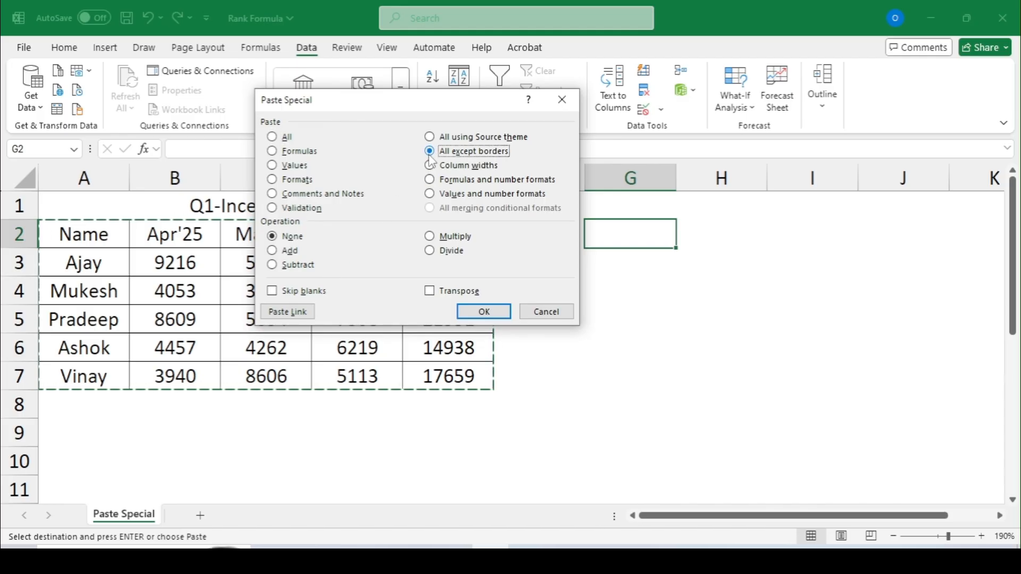
left_click(483, 311)
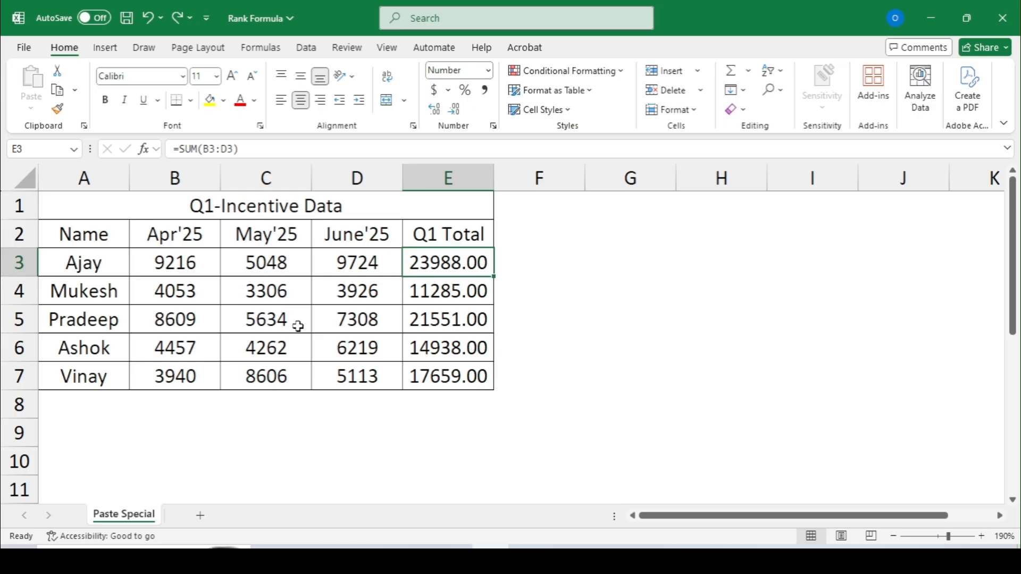
Step: Copy the Q1 Total cells E3:E7, paste their Formulas and number formats at F3 using Paste Special, and check cell F3
key("ctrl+shift+Down")
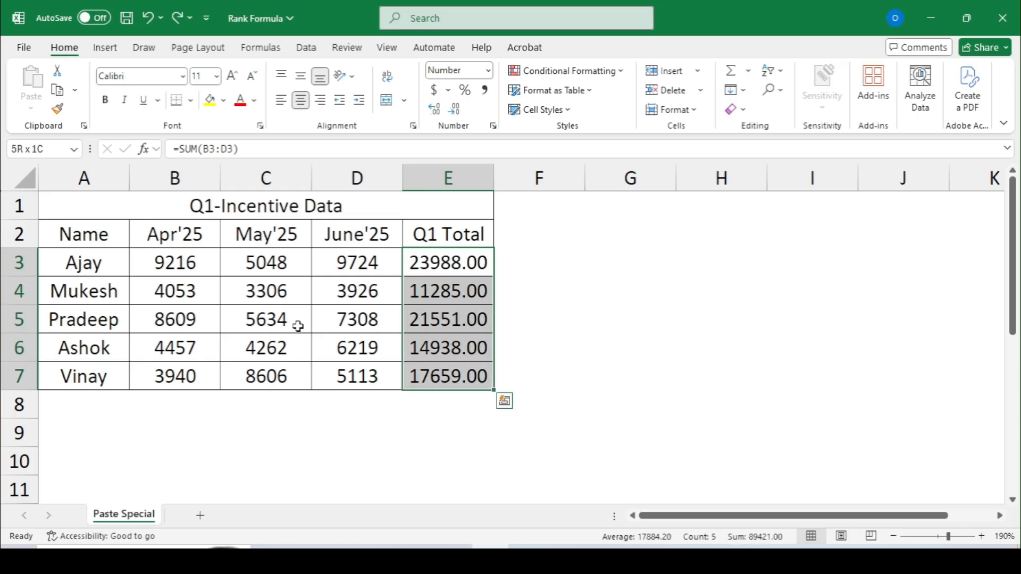
key("ctrl+c")
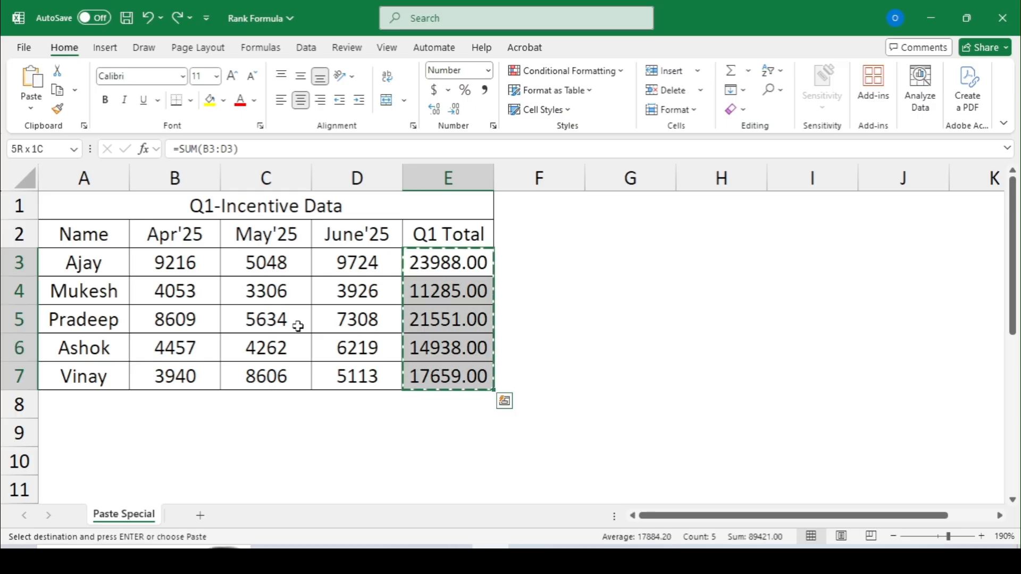
key("Right")
key("ctrl+alt+v")
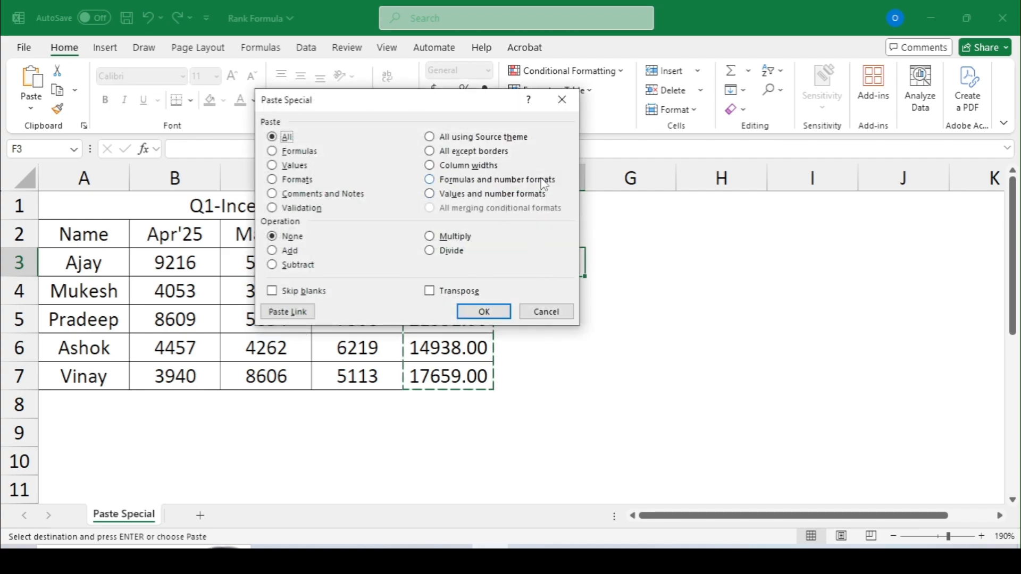
left_click(430, 180)
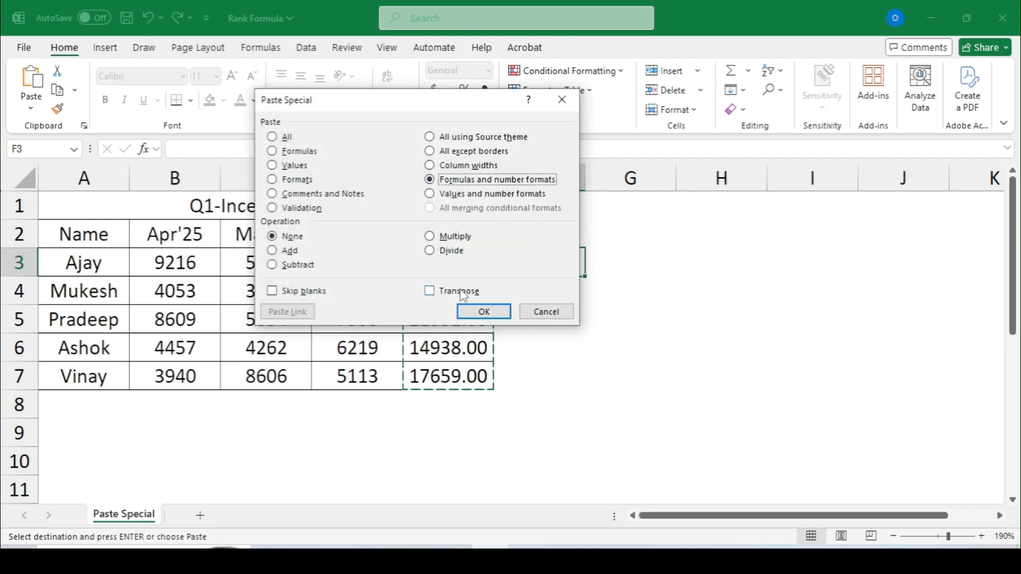
left_click(482, 314)
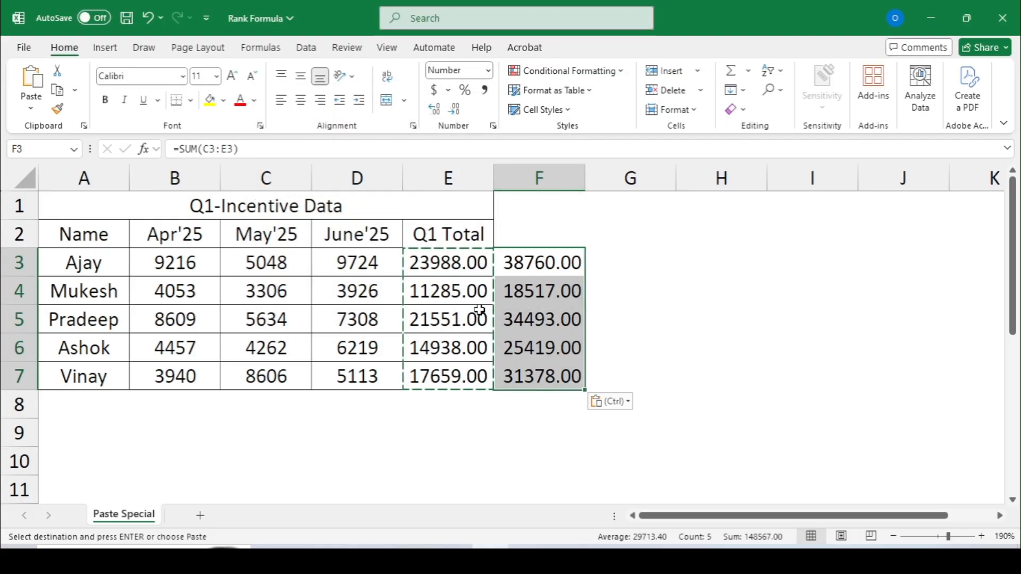
left_click(683, 343)
left_click(540, 265)
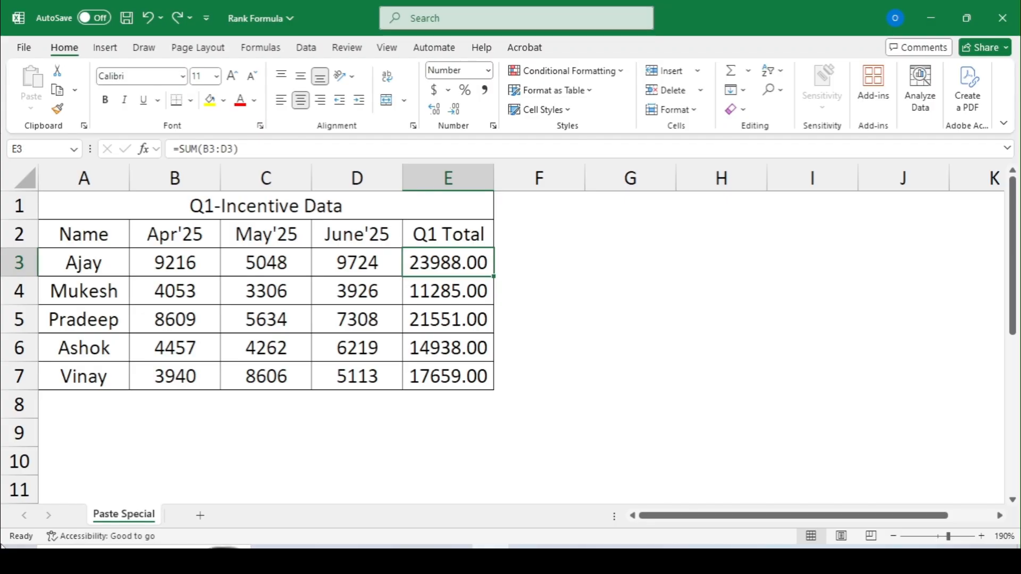
Step: Copy the Q1 Total cells E3:E7, paste their Values and number formats at G3 using Paste Special, and check cell G3
key("ctrl+shift+Down")
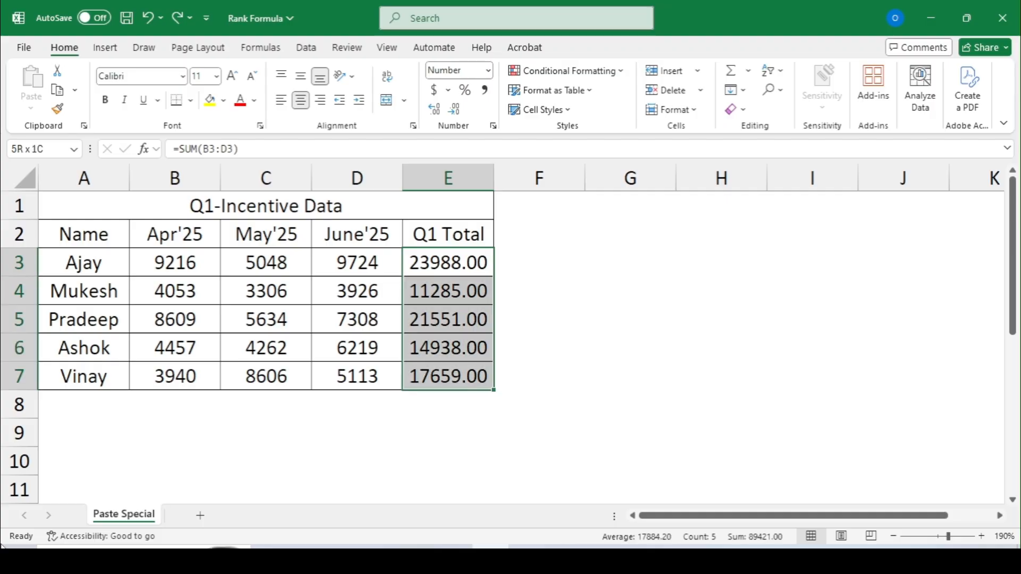
key("ctrl+c")
key("Right")
key("Right")
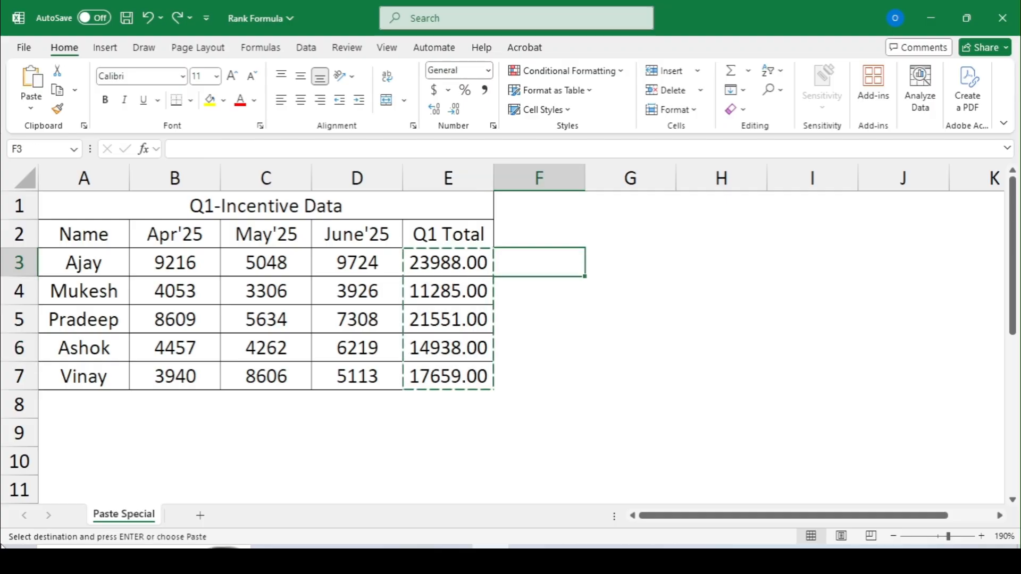
key("ctrl+alt+v")
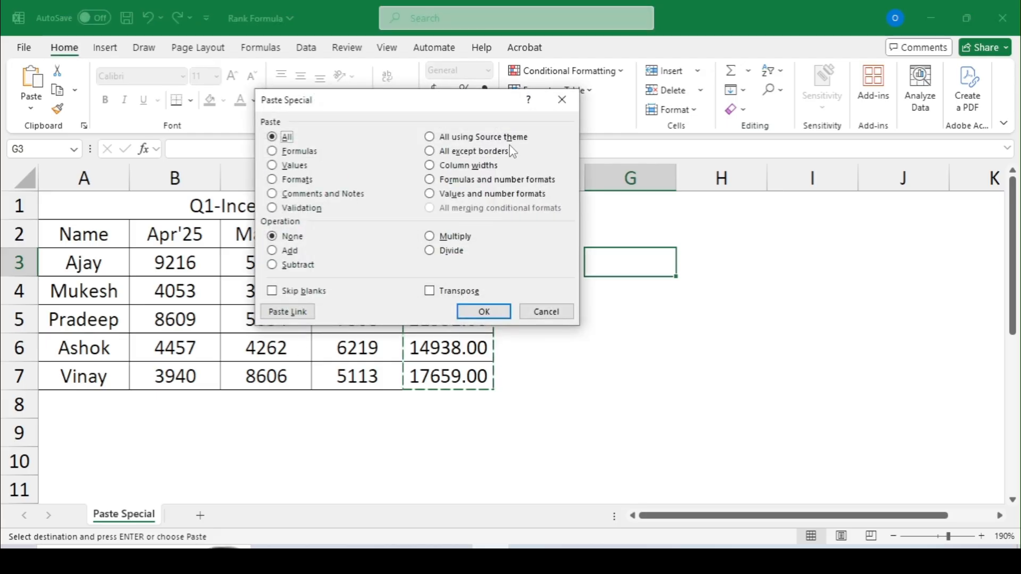
left_click(430, 194)
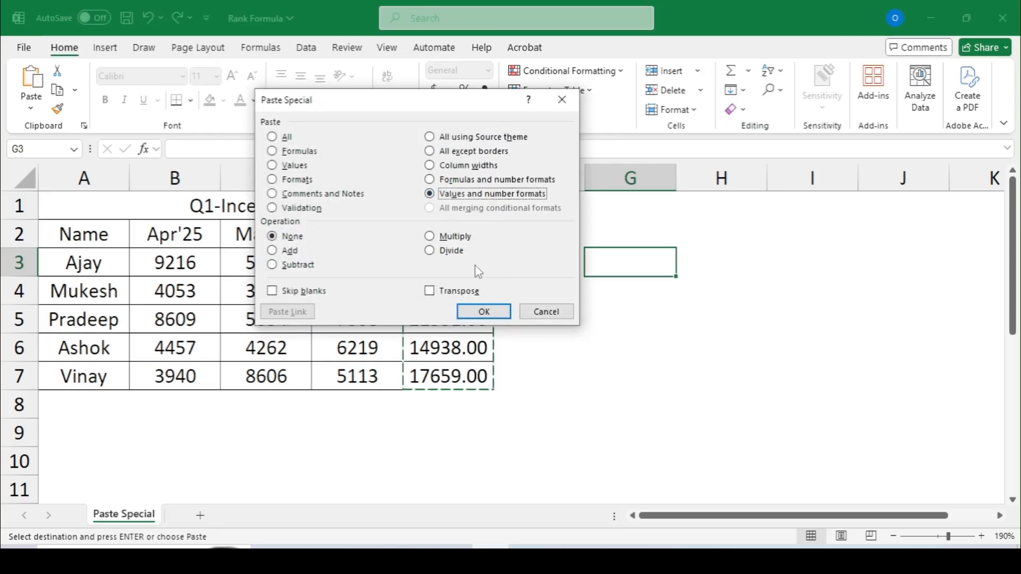
left_click(486, 317)
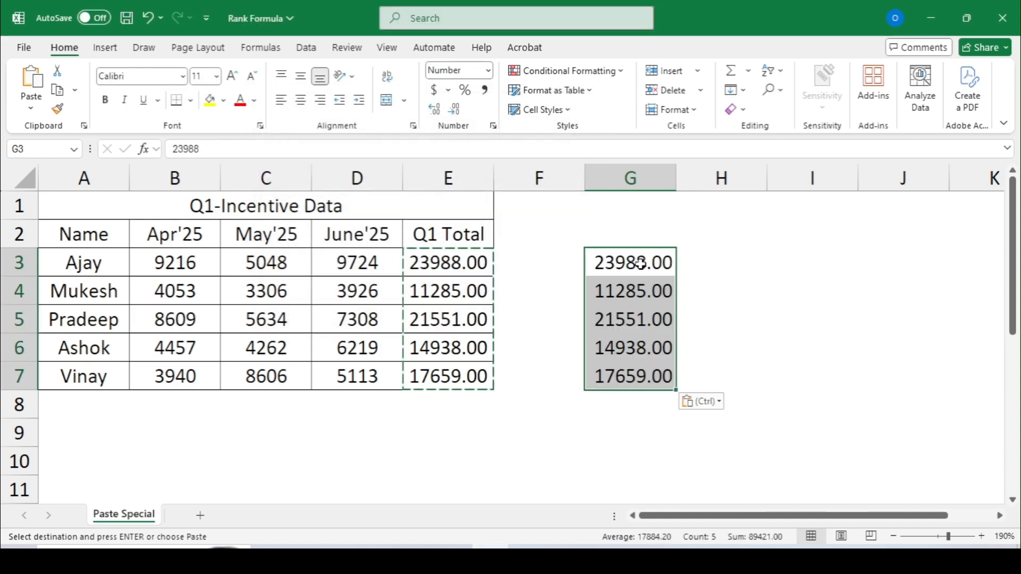
left_click(636, 264)
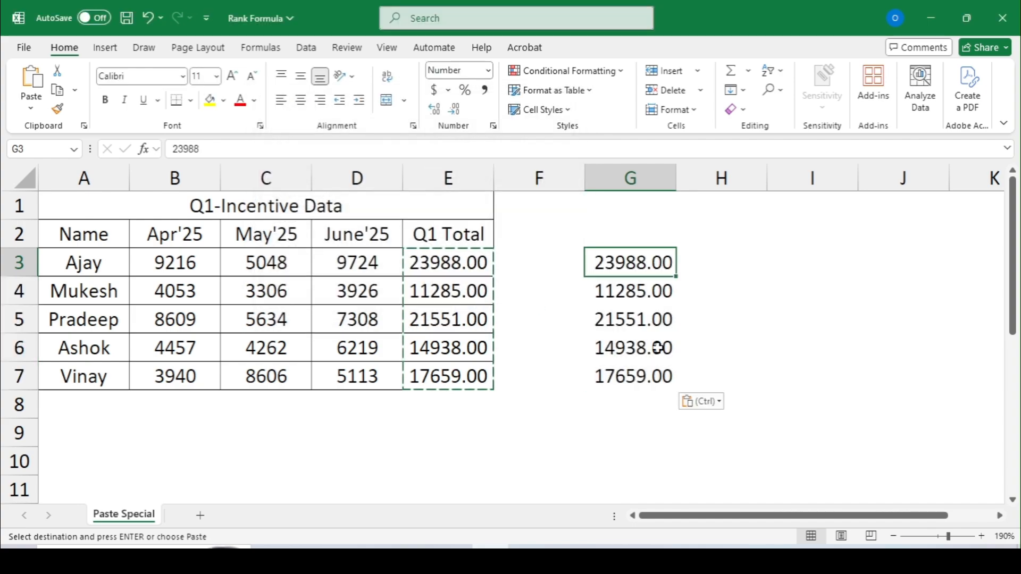
key("Down")
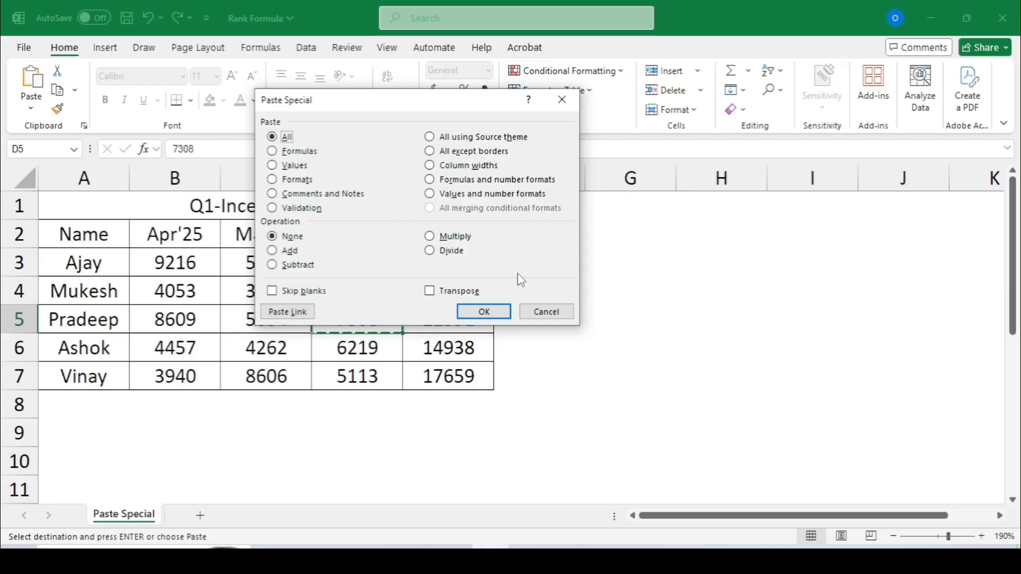
left_click(546, 313)
left_click(181, 261)
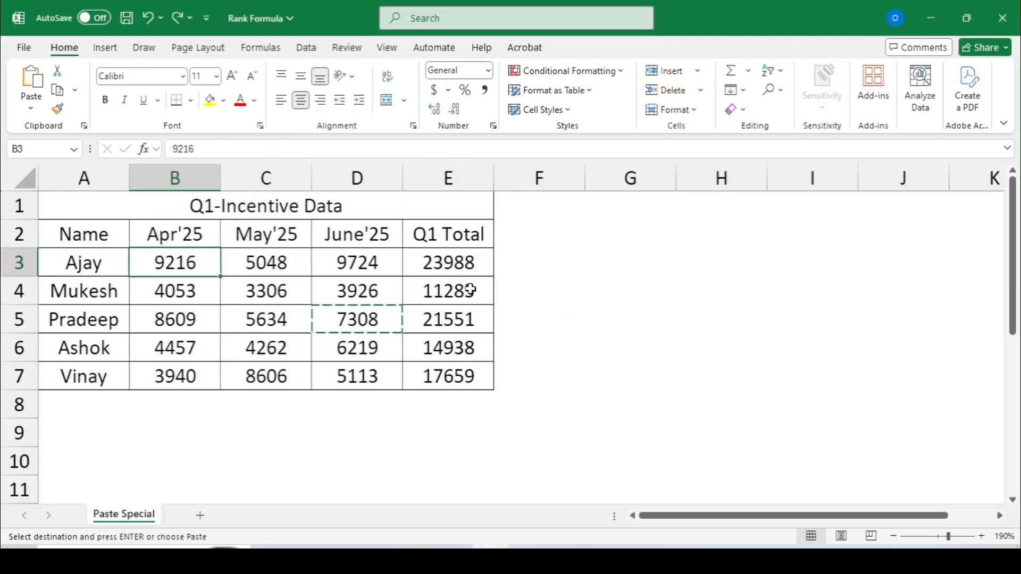
left_click_drag(375, 264, 358, 381)
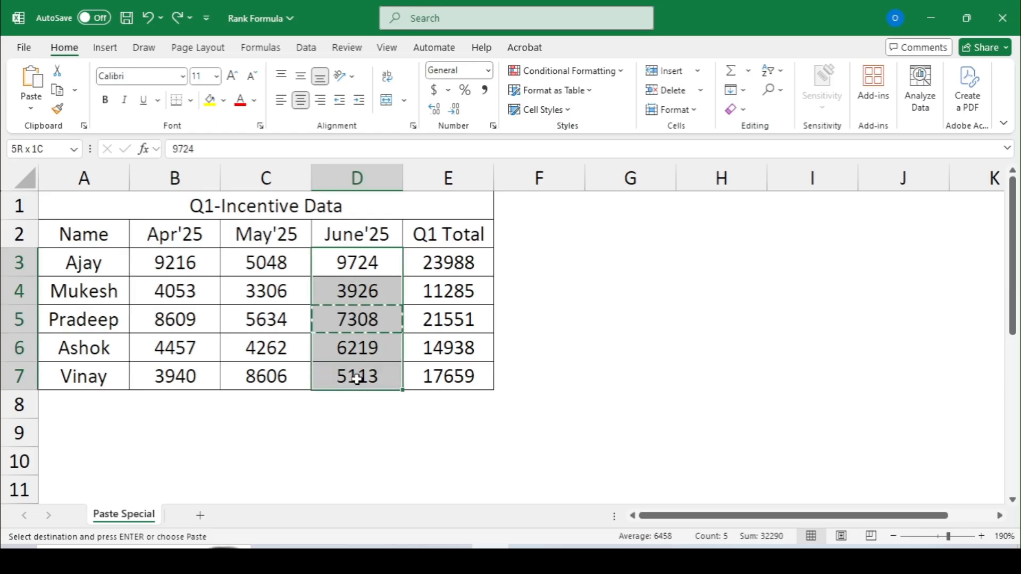
Step: Enter 1000 in cell F3 and fill it down through F7
left_click(514, 256)
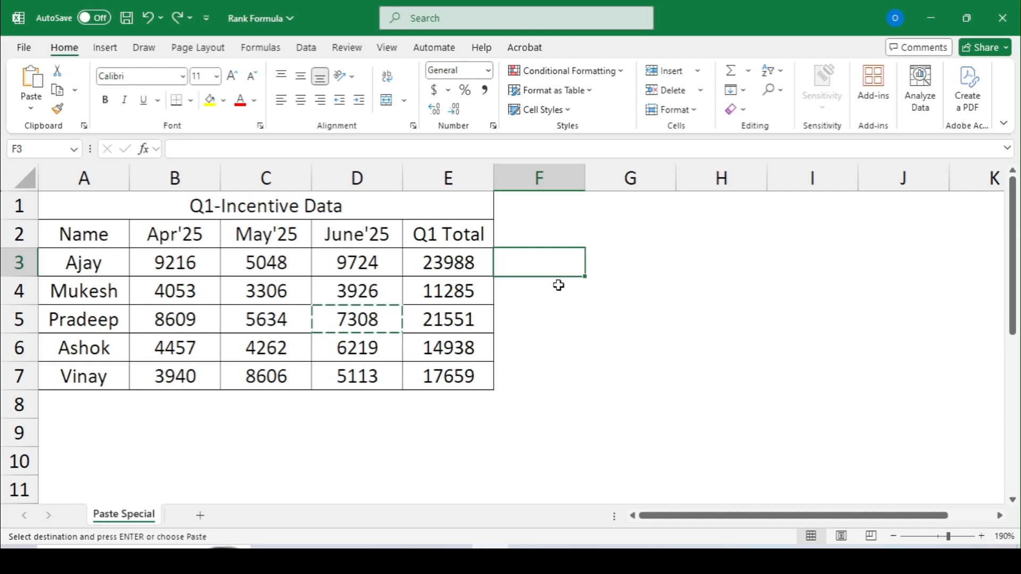
key("Escape")
type("1000")
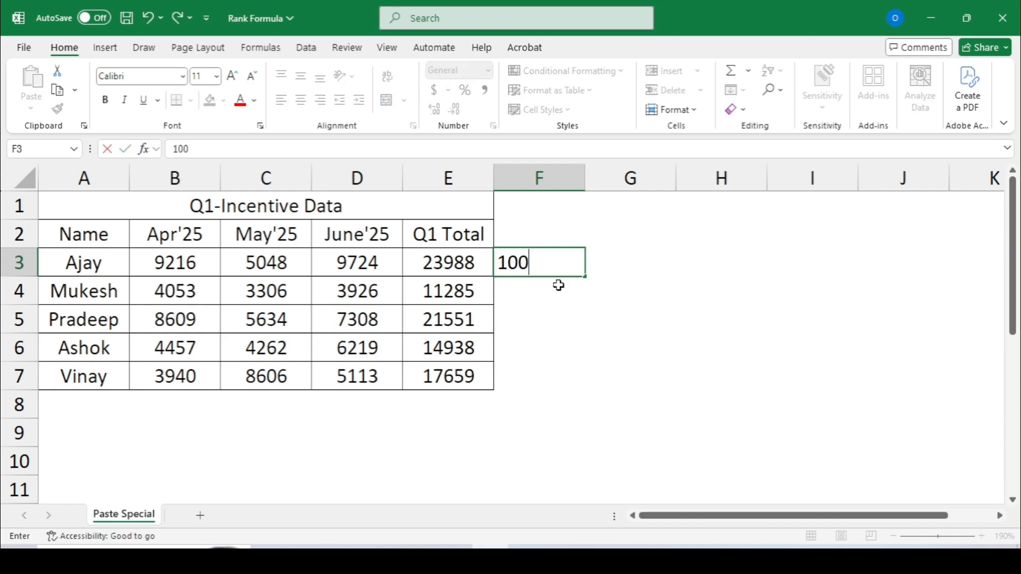
key("Return")
key("Up")
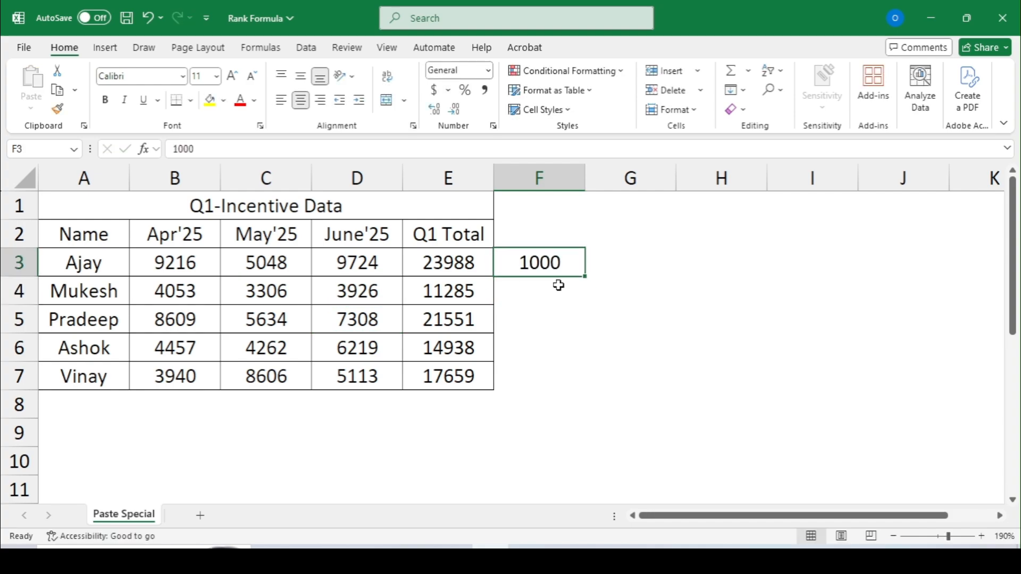
key("shift+Down")
key("shift+Down")
key("shift+Down")
key("shift+Down")
key("ctrl+d")
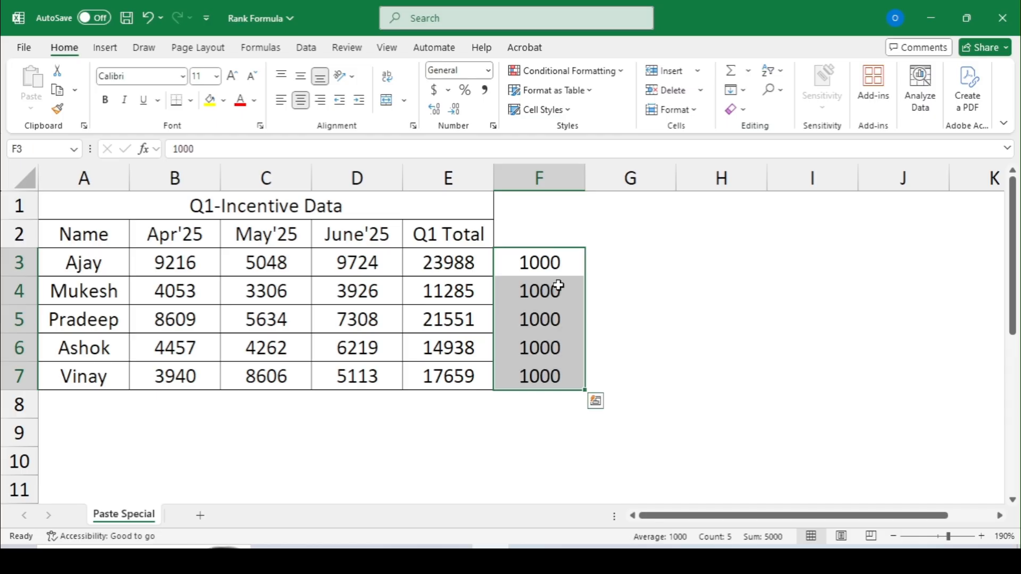
Step: Try the formula =F3+D3 in cell G3, and undo the entry
key("Right")
type("=")
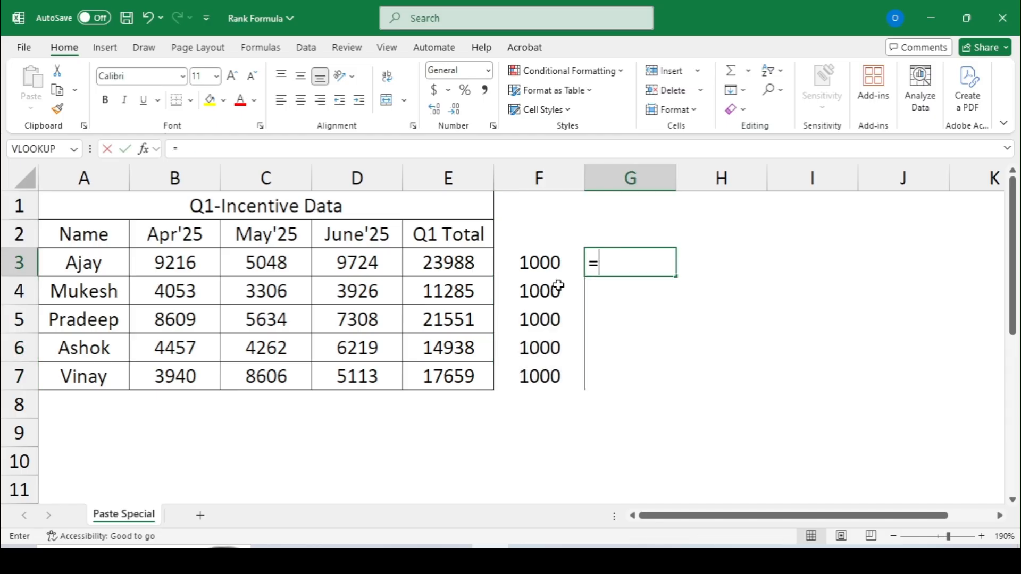
key("Down")
key("Up")
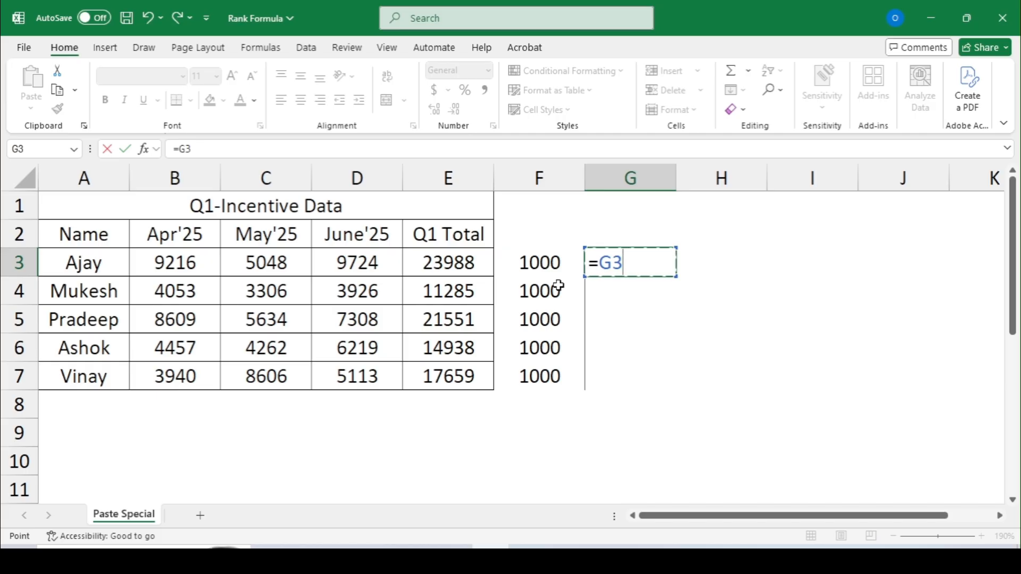
key("Left")
type("+")
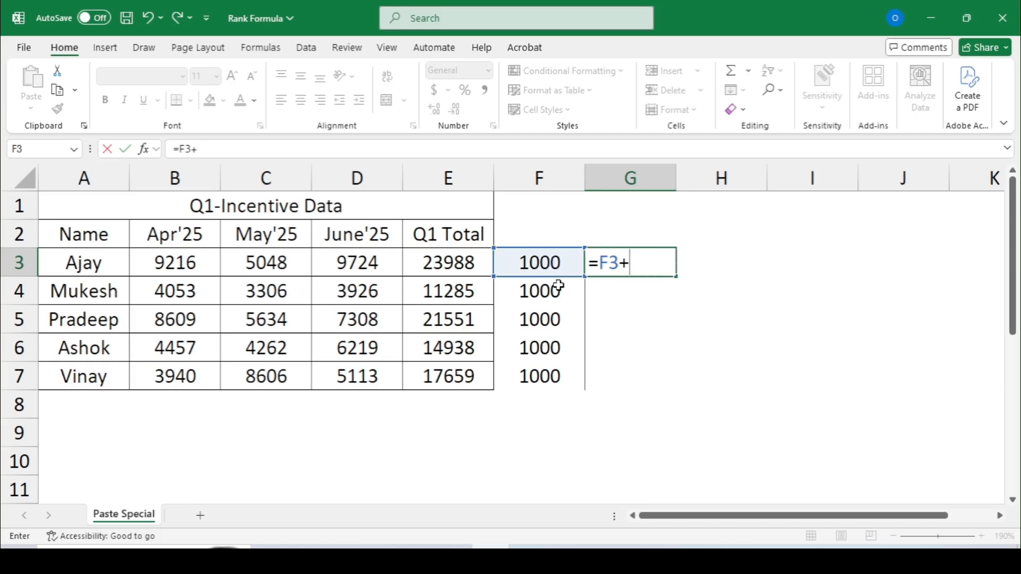
key("Left")
key("Left")
key("Left")
key("Return")
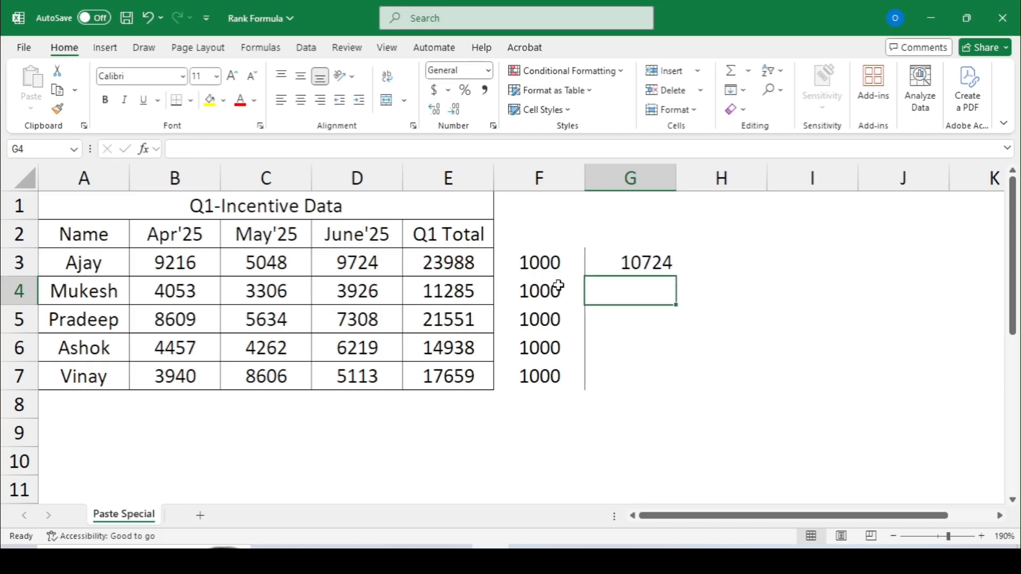
key("ctrl+z")
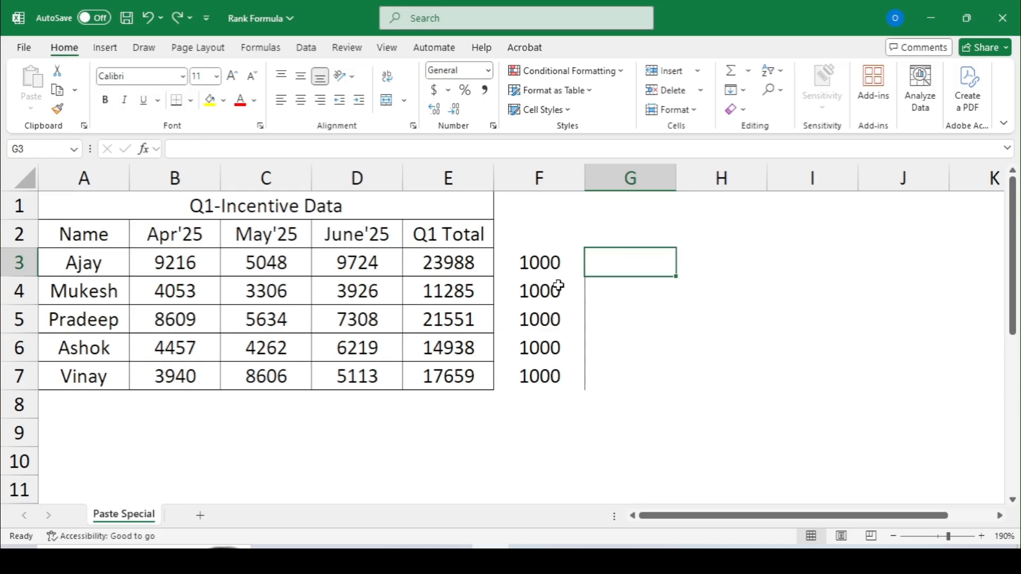
Step: Copy F3:F7 and add its values onto the June'25 cells D3:D7 with the Add operation of Paste Special
key("Left")
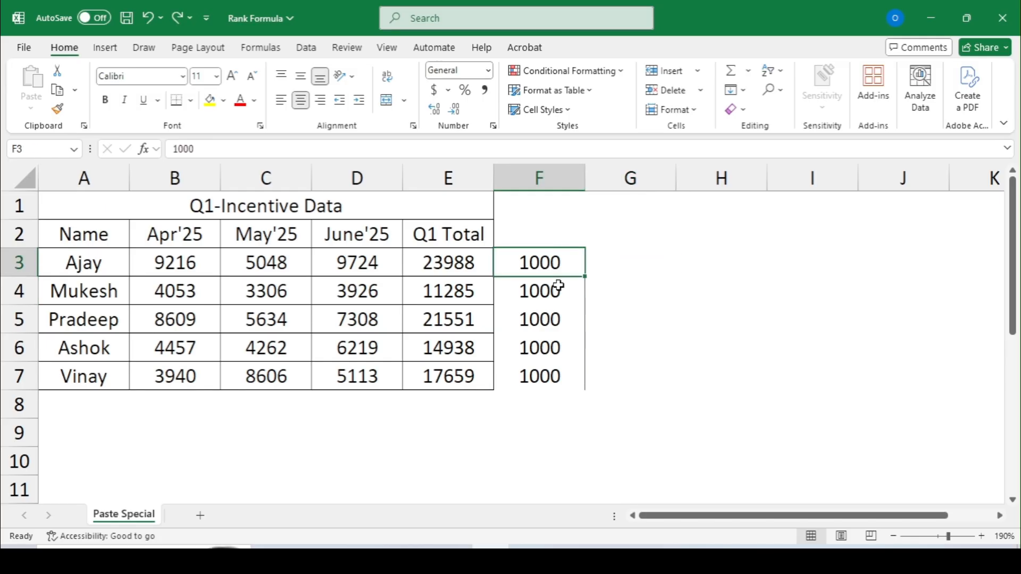
key("ctrl+shift+Down")
key("ctrl+c")
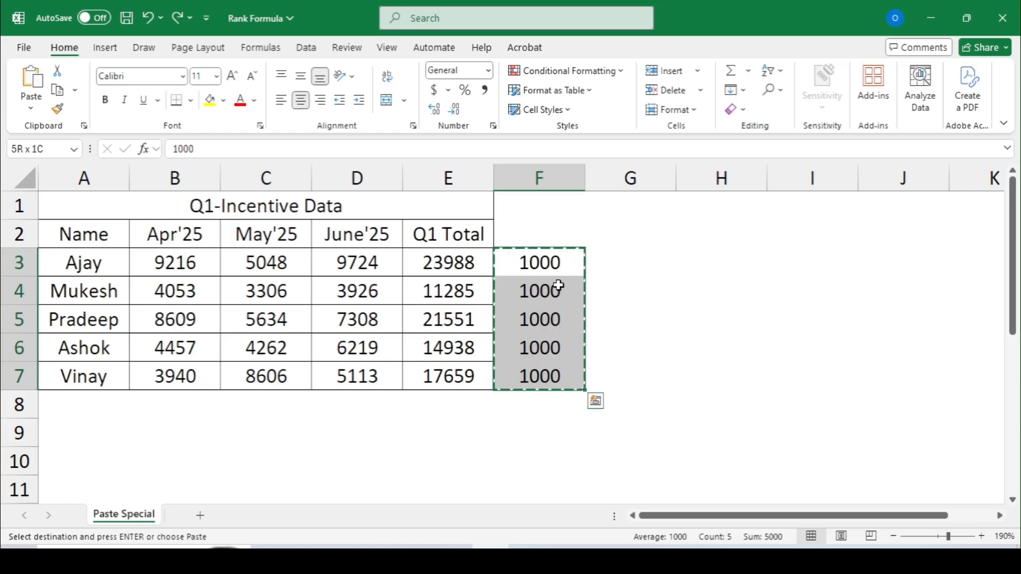
key("Left")
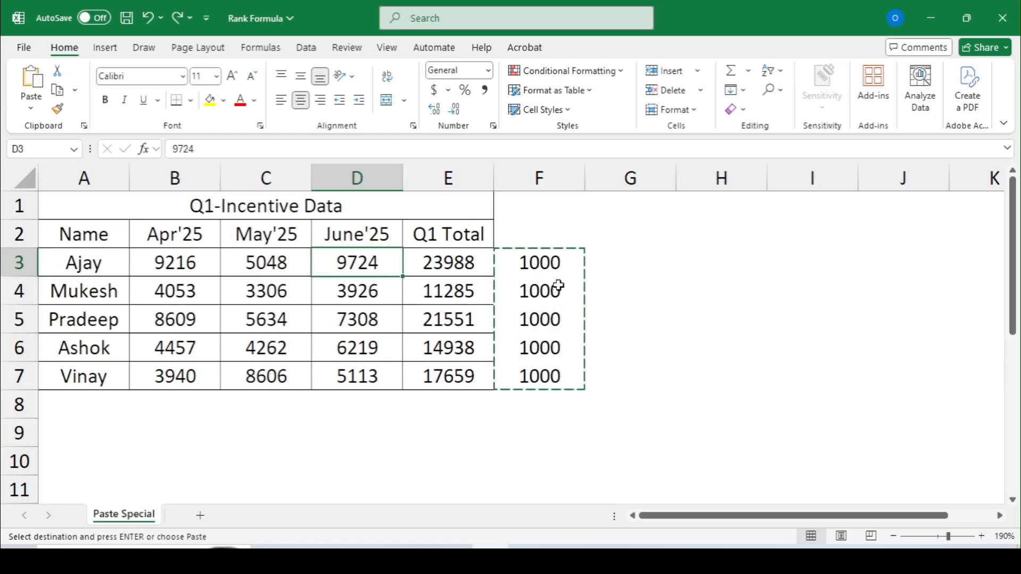
key("ctrl+shift+Down")
key("alt+e")
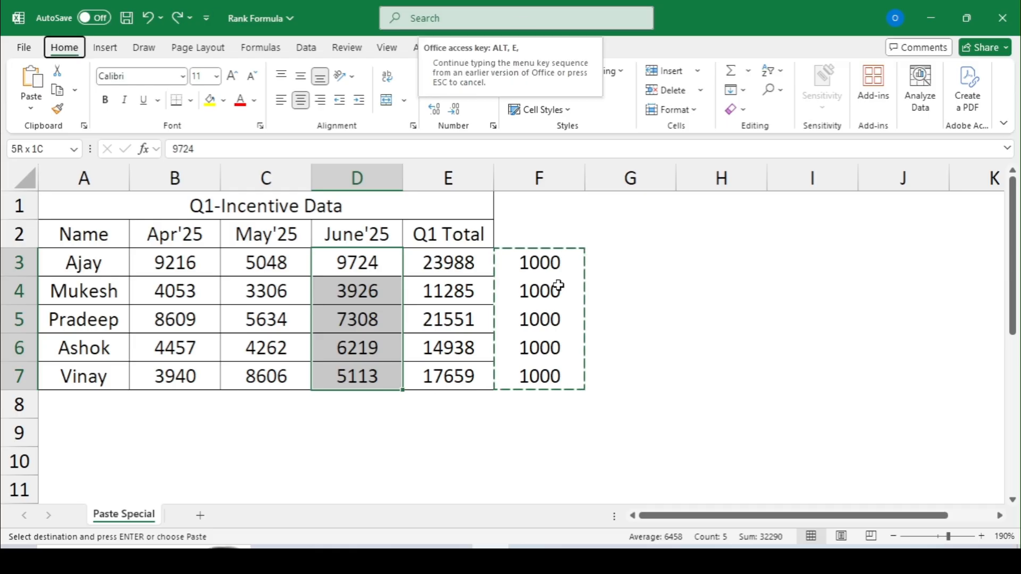
key("s")
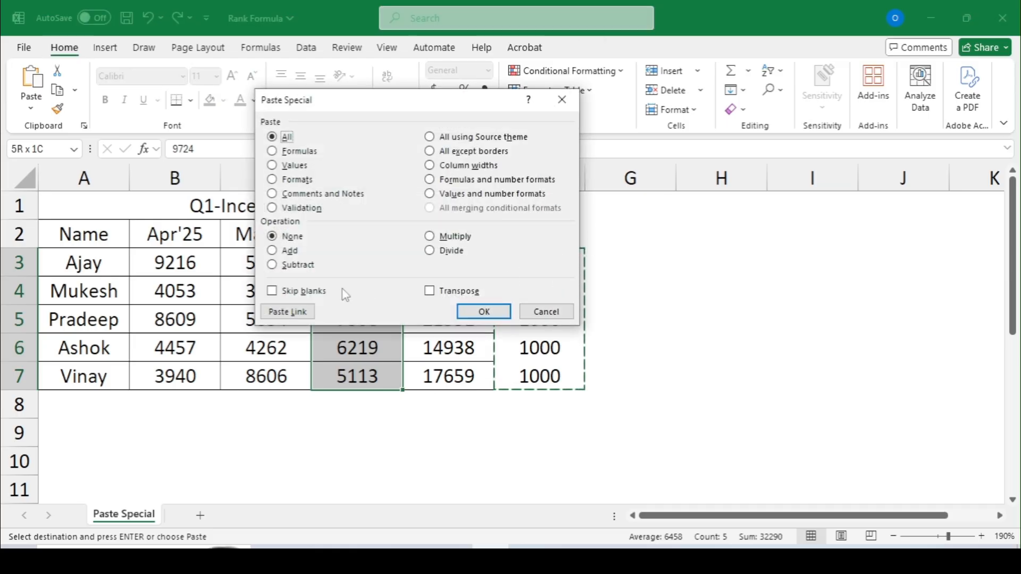
left_click(272, 251)
left_click(471, 313)
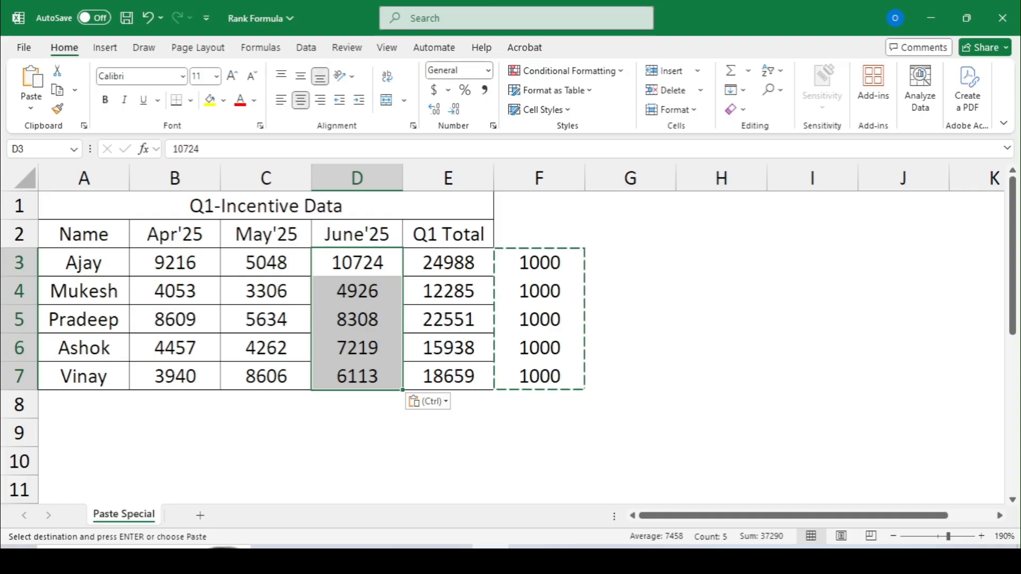
key("alt")
key("e")
key("s")
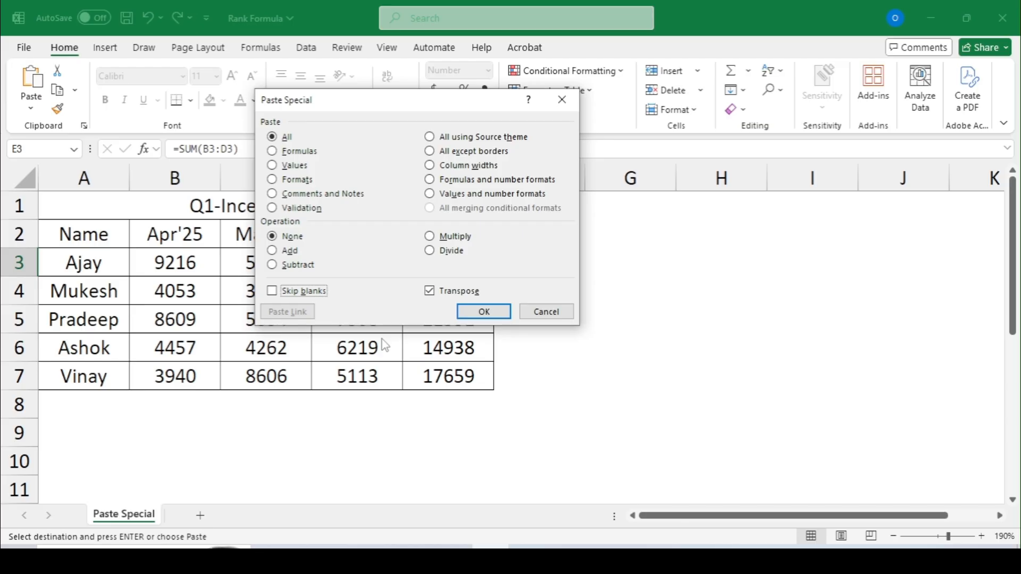
key("Escape")
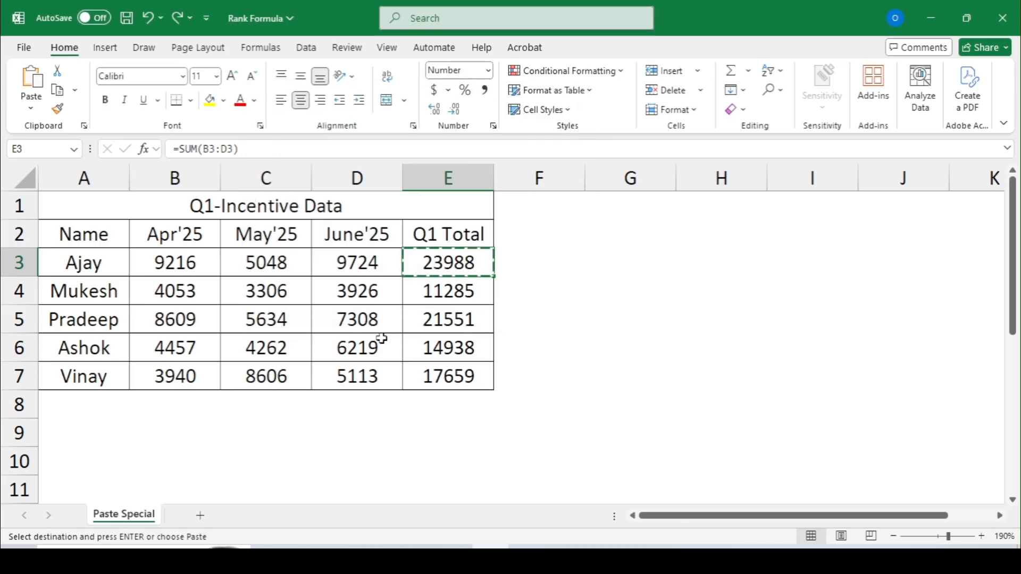
key("Escape")
Step: Copy the table's header row A2:E2
key("Left")
key("Left")
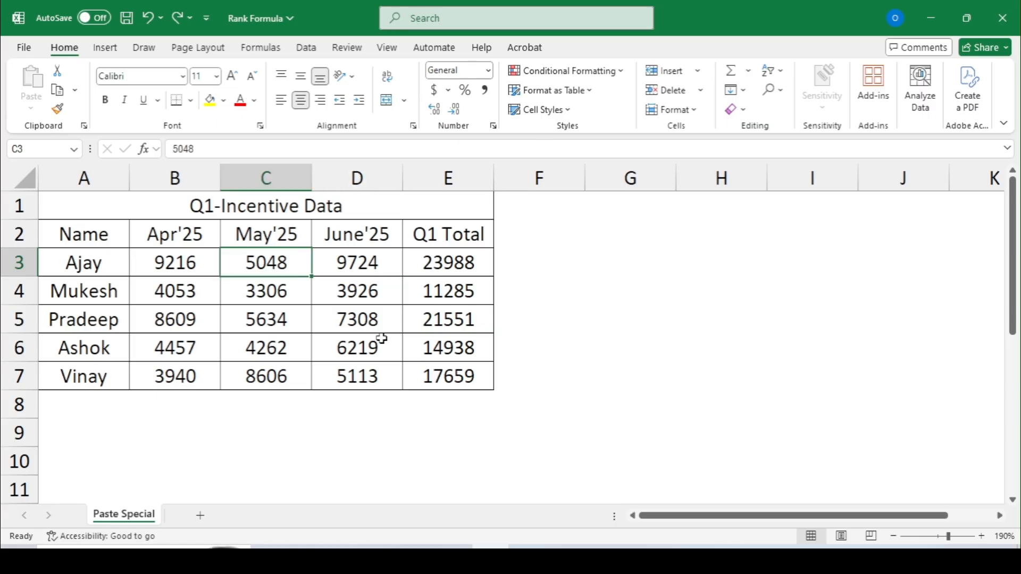
key("Left")
key("Left")
key("Up")
key("Right")
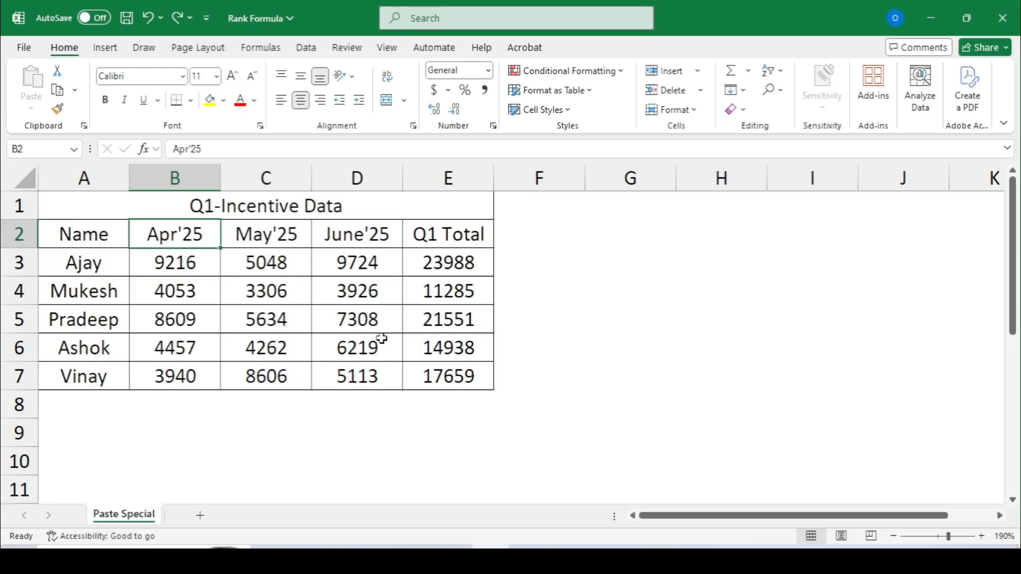
key("Right")
key("Right")
key("Right")
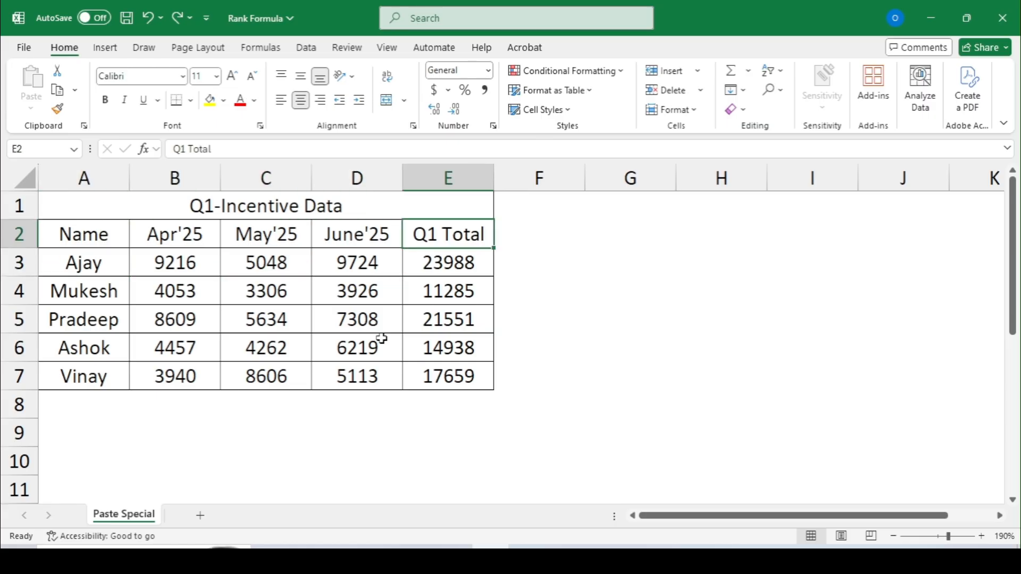
key("Left")
key("Left")
key("Left")
key("Left")
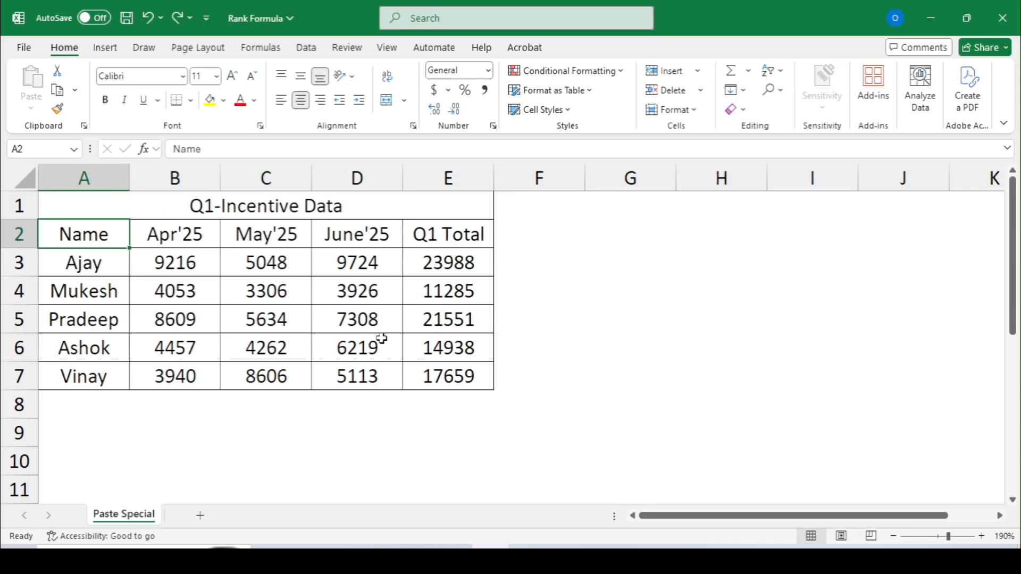
key("shift+Right")
key("shift+Right")
key("shift+Right")
key("shift+Right")
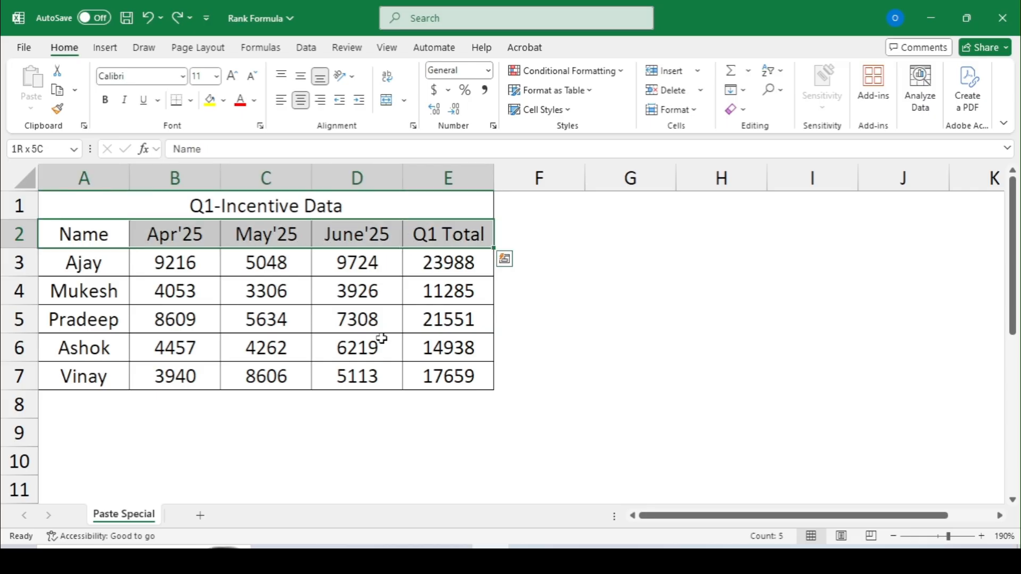
key("ctrl+c")
Step: Paste the copied header row vertically at G2 with the Transpose option of Paste Special
key("Right")
key("Right")
key("Right")
key("Right")
key("Right")
key("Right")
key("Right")
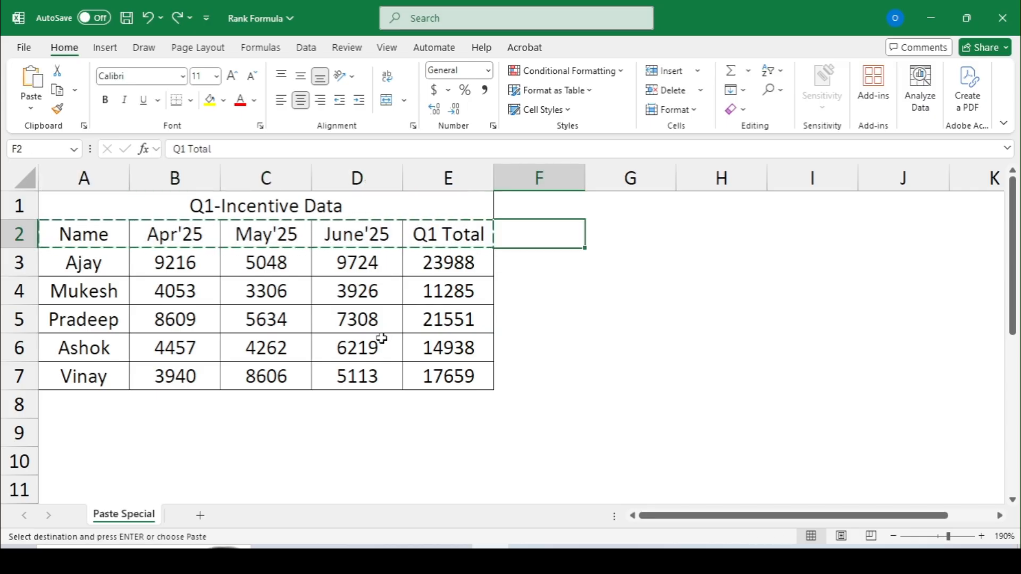
key("Left")
key("alt")
key("e")
key("s")
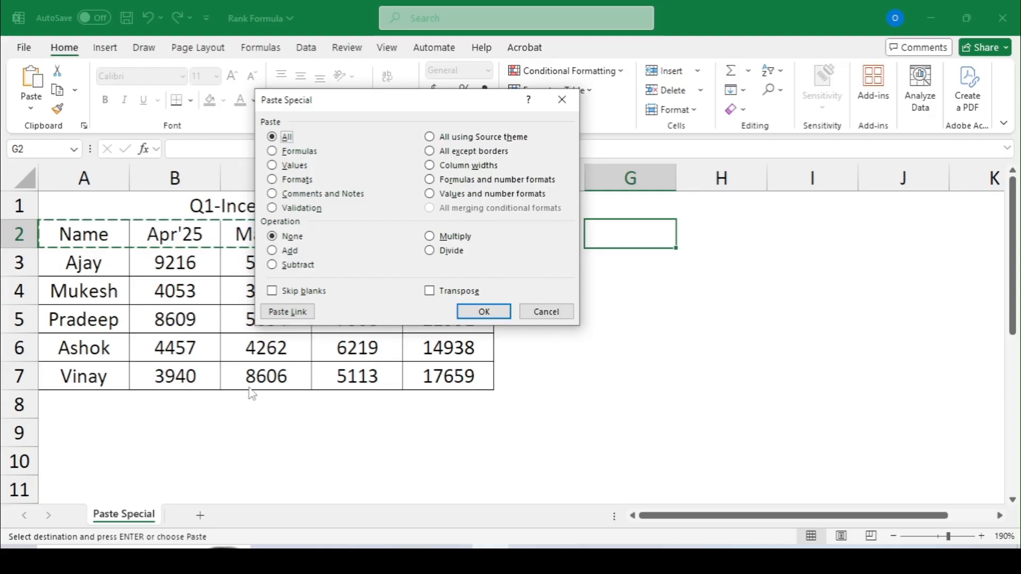
left_click(431, 292)
left_click(481, 311)
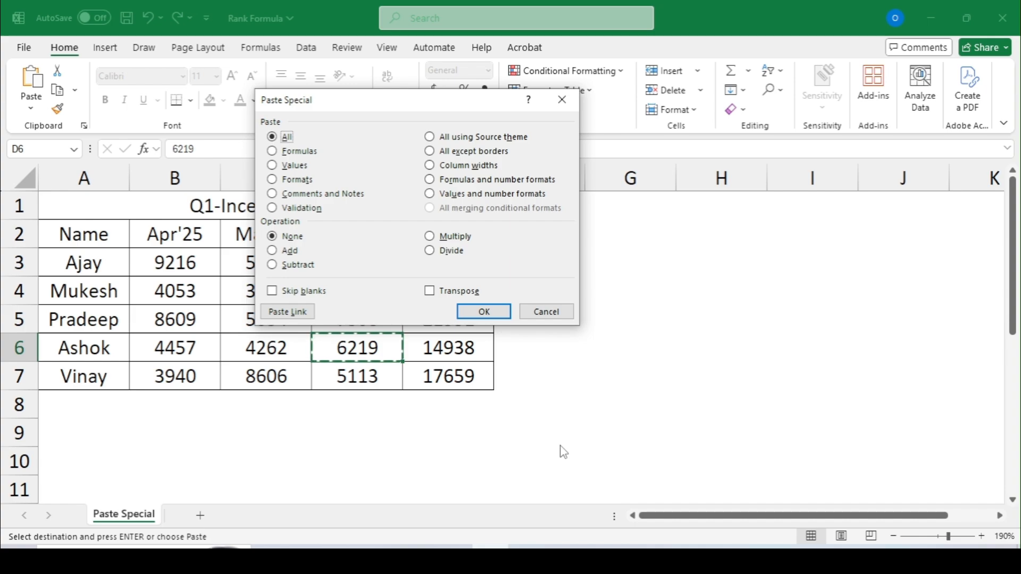
Step: Copy the Apr'25 value in B6 and paste it as a link in cell B9 using Paste Link
key("Escape")
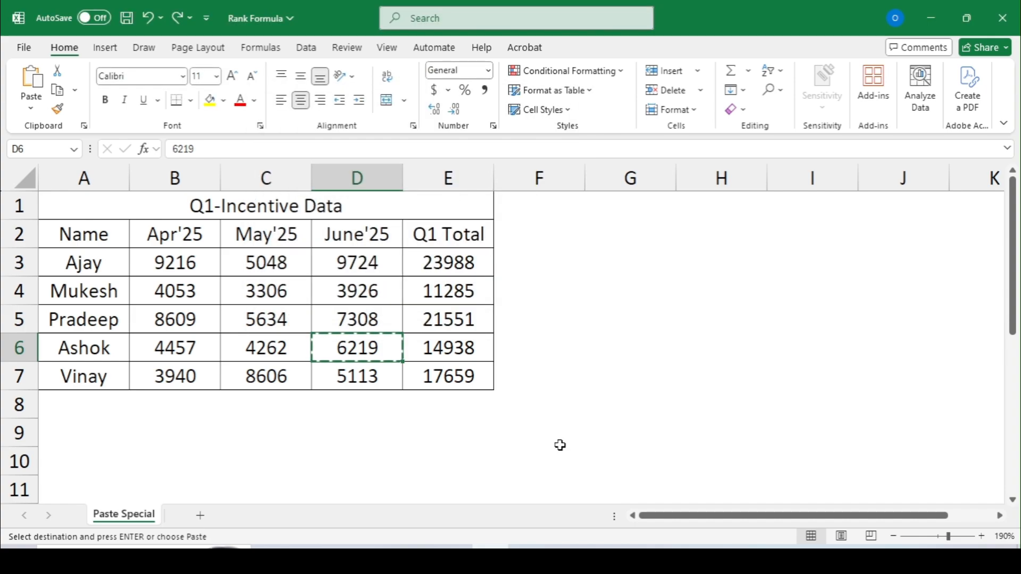
key("Left")
key("Left")
key("Left")
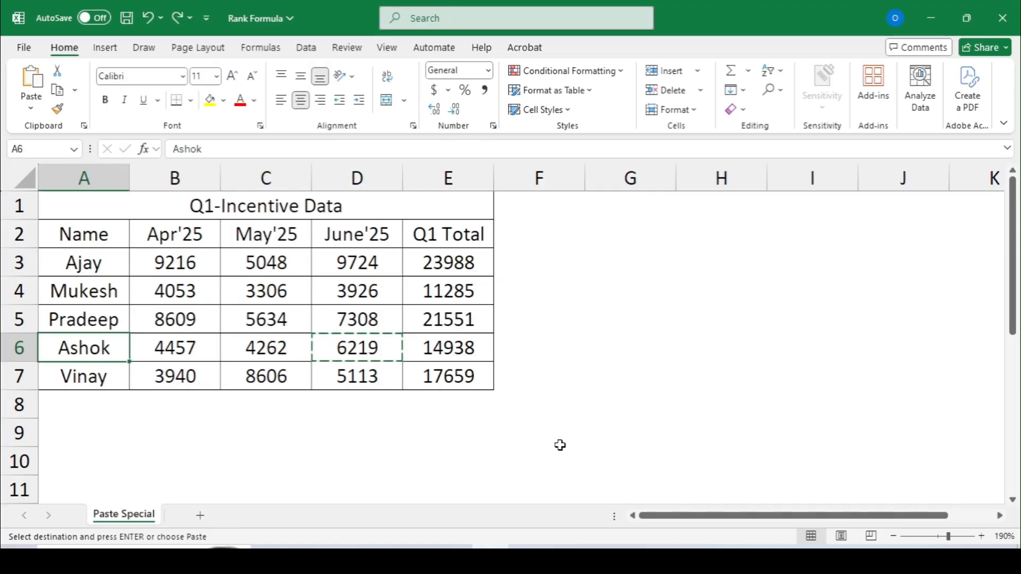
key("Right")
key("ctrl+c")
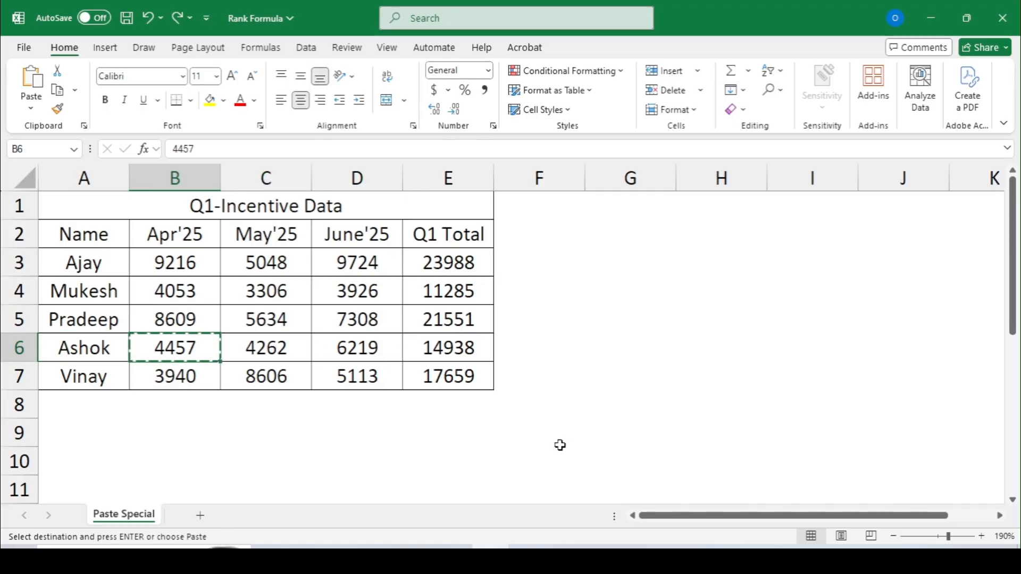
key("Down")
key("Down")
key("Down")
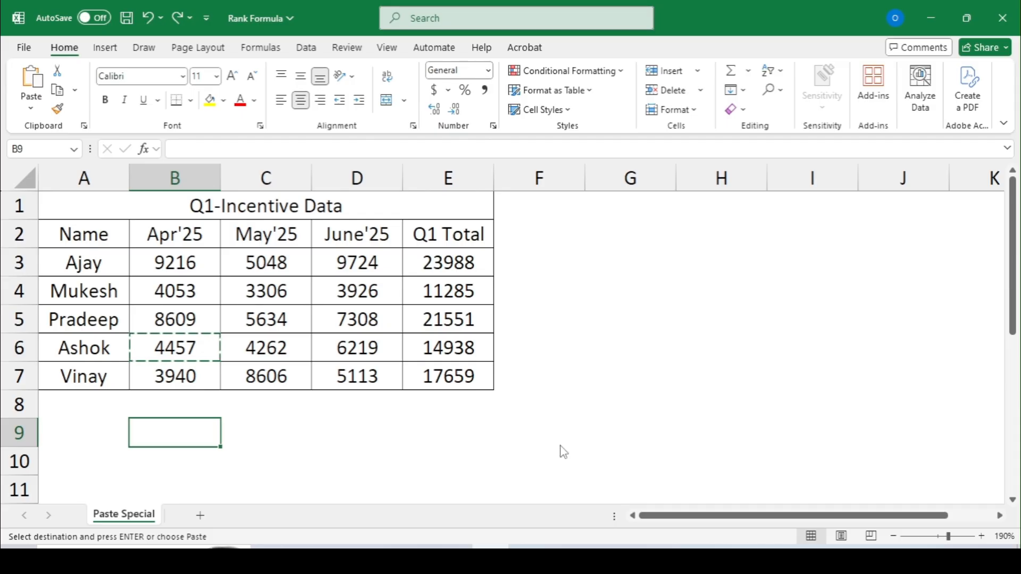
key("ctrl+alt+v")
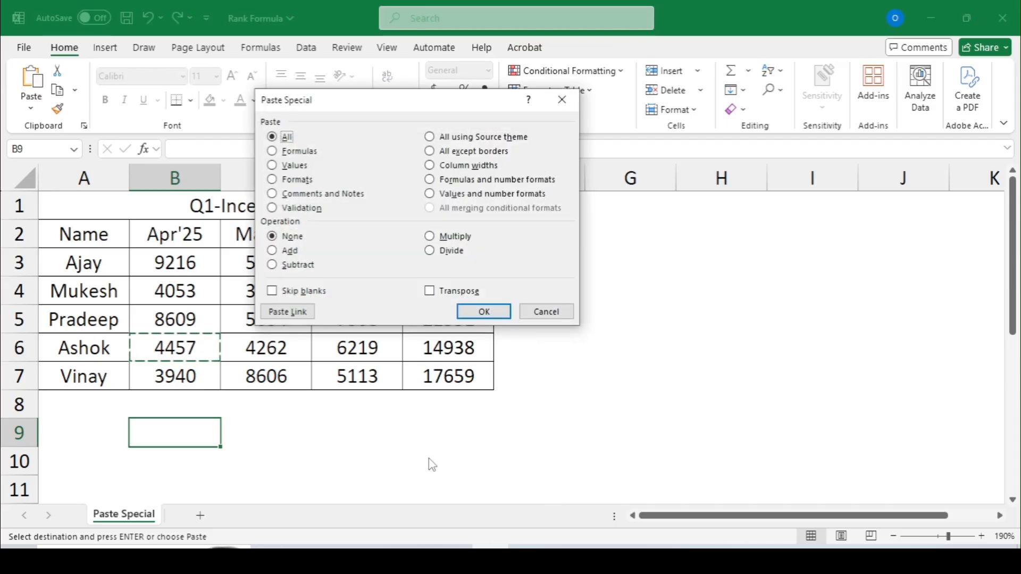
left_click(287, 312)
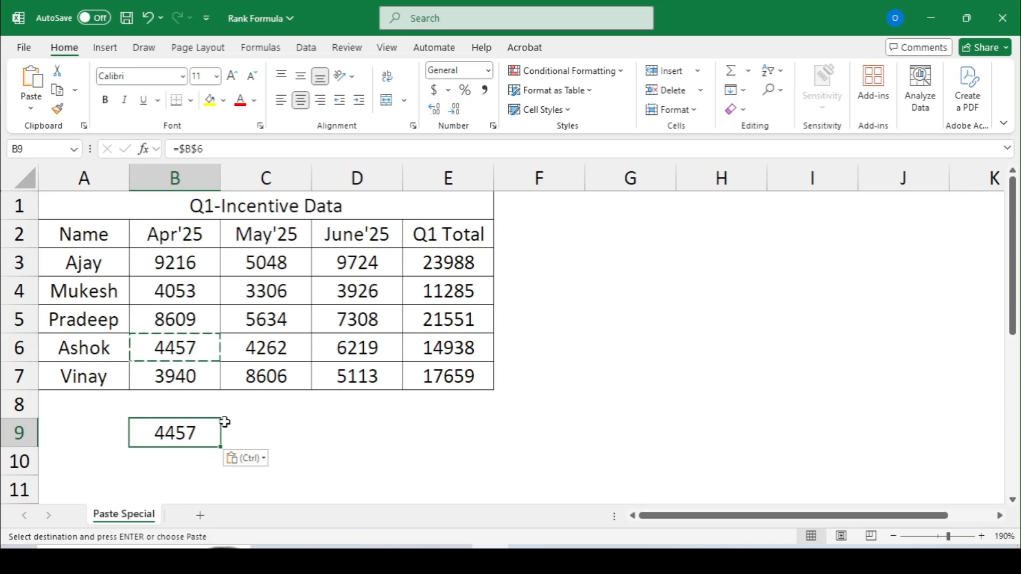
Step: Set the source cell B6 to 500 to test the link in B9
left_click(191, 347)
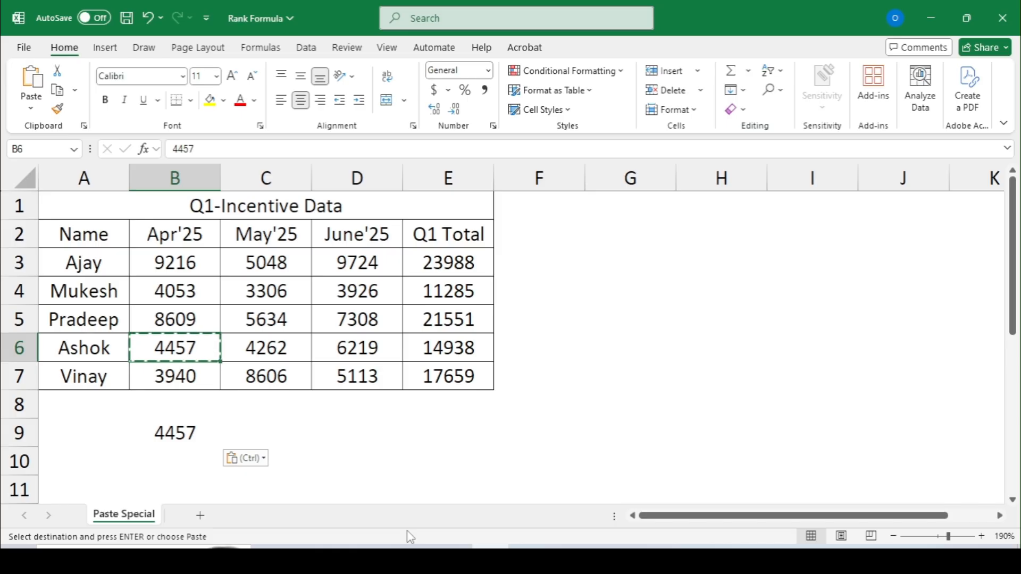
type("500")
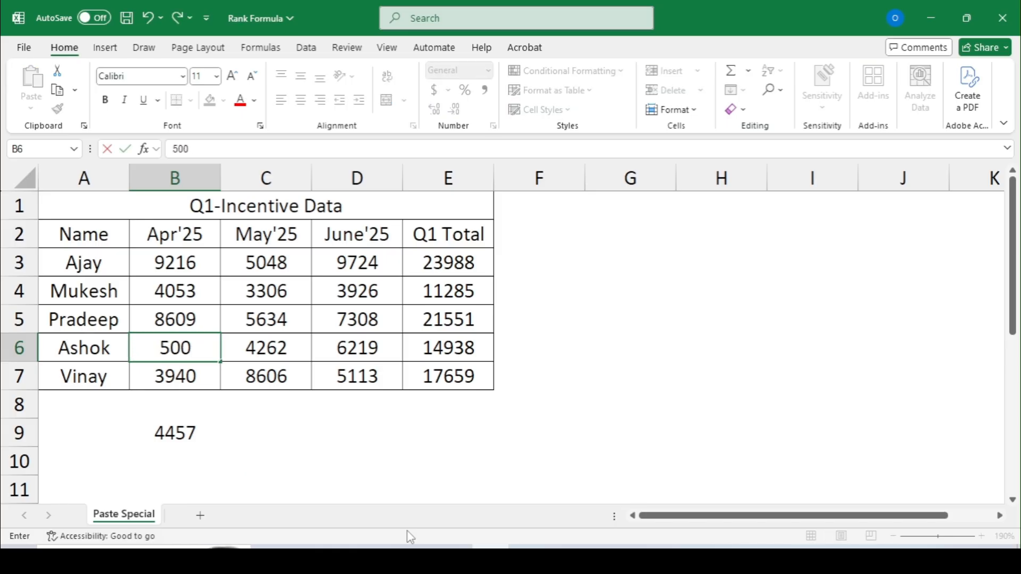
key("Return")
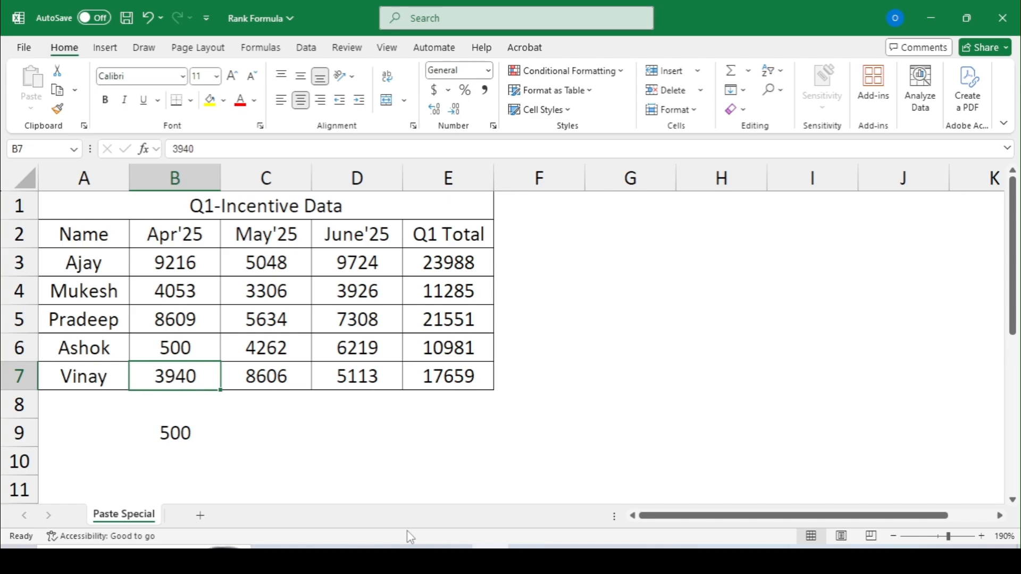